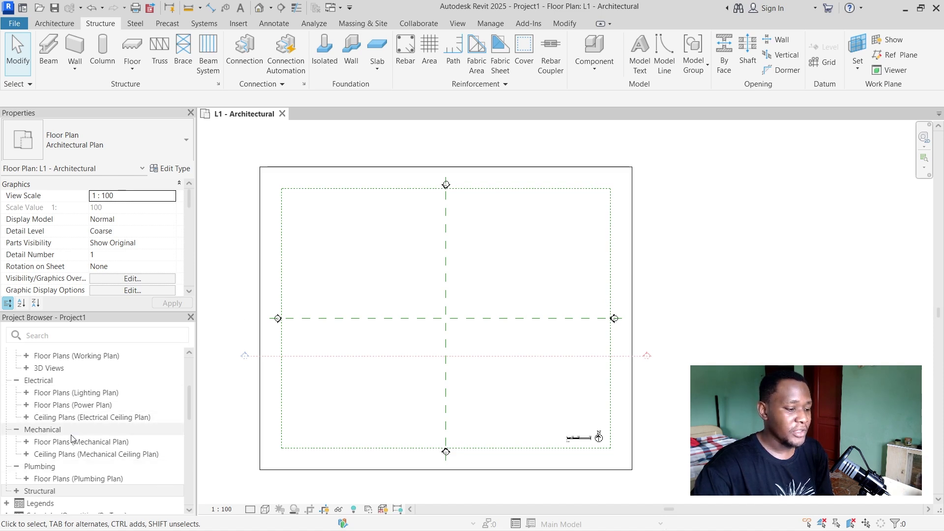
- Open the L1 - Structural plan view from the structural plans
scroll(65, 405, up, 4)
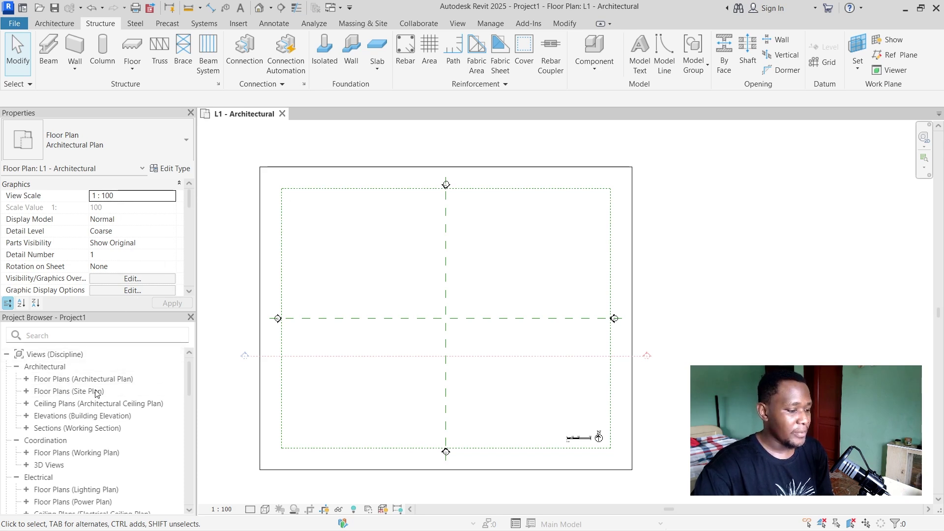
scroll(97, 393, down, 8)
scroll(74, 394, up, 3)
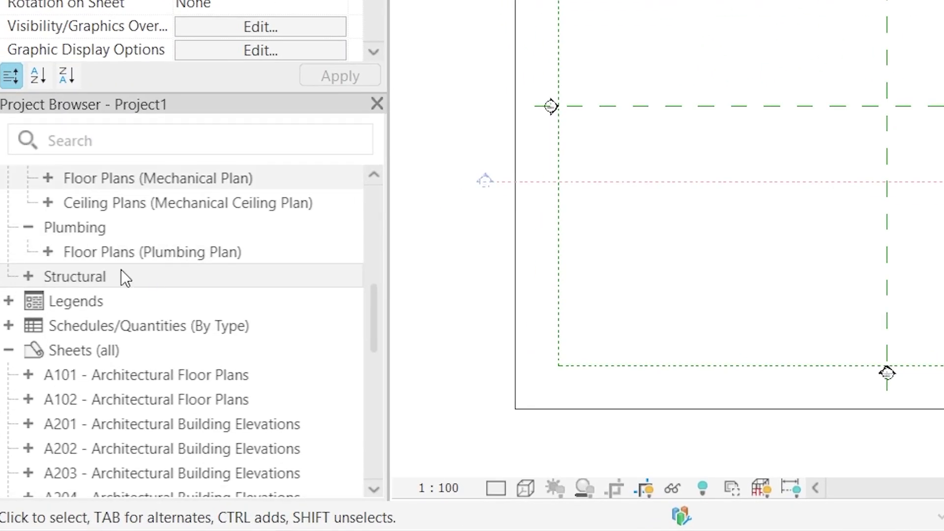
click(28, 279)
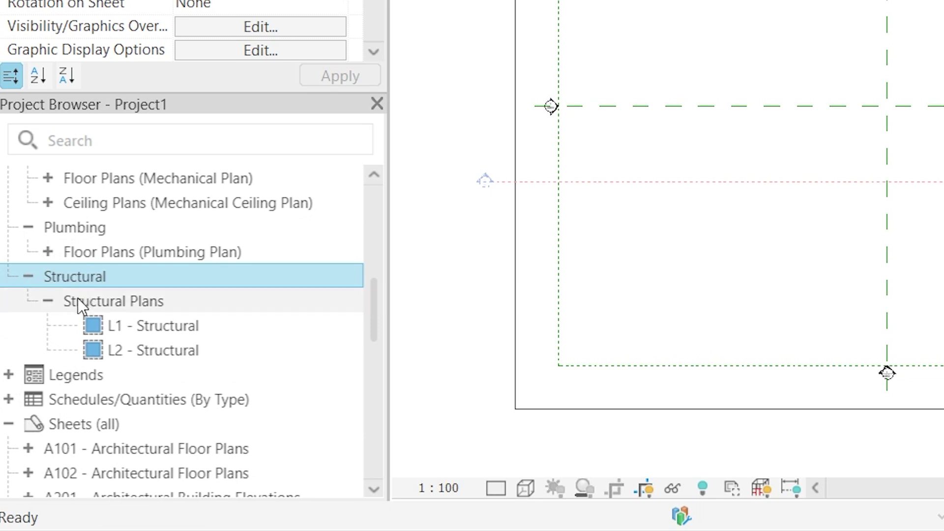
double_click(167, 325)
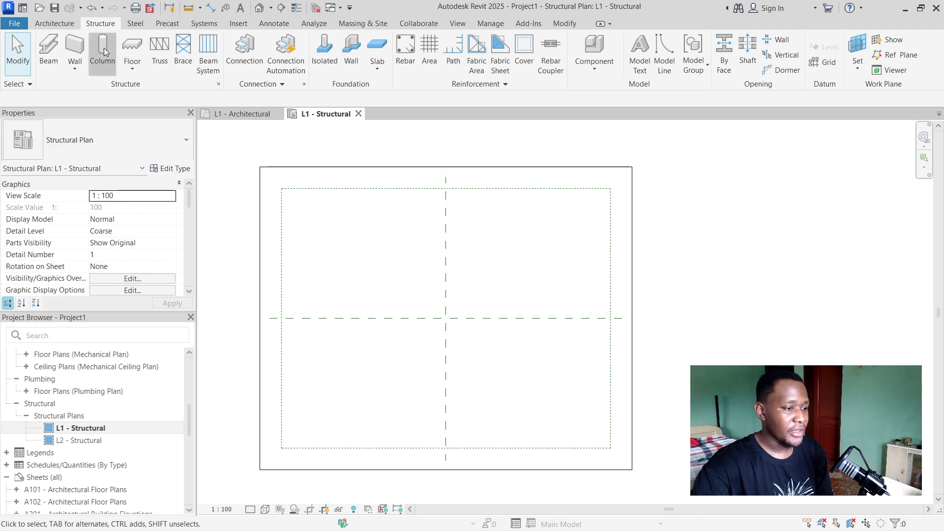
- Place a 450 x 600mm concrete rectangular structural column about 8000 mm right of and 17000 mm above the crossing reference planes
key(c)
key(l)
scroll(507, 236, up, 1)
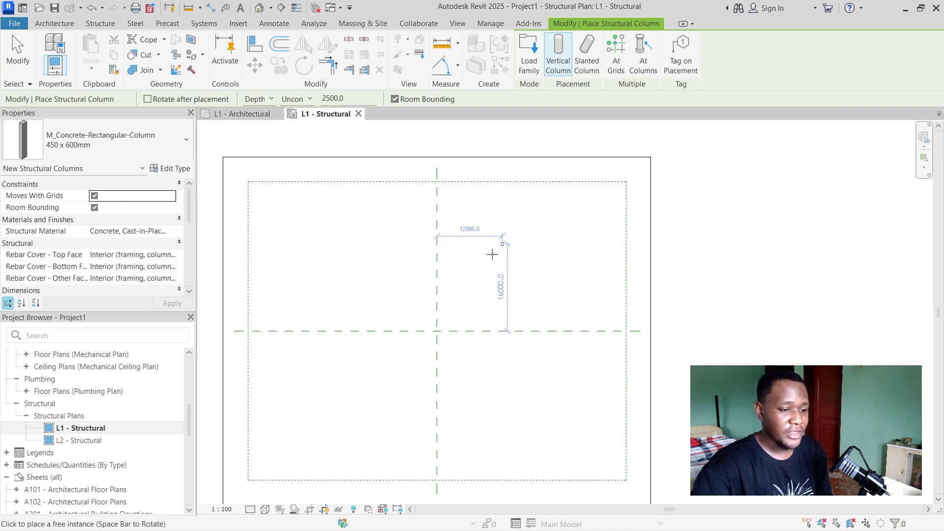
click(480, 241)
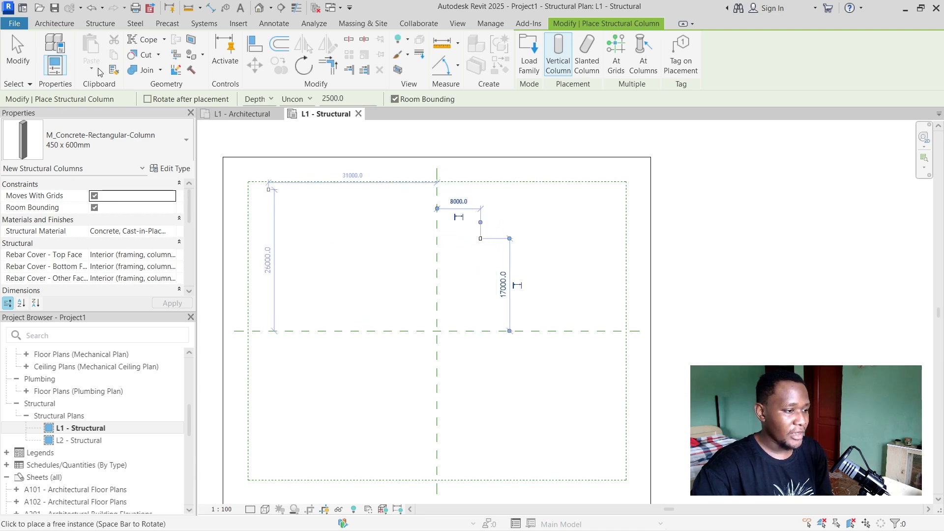
click(30, 44)
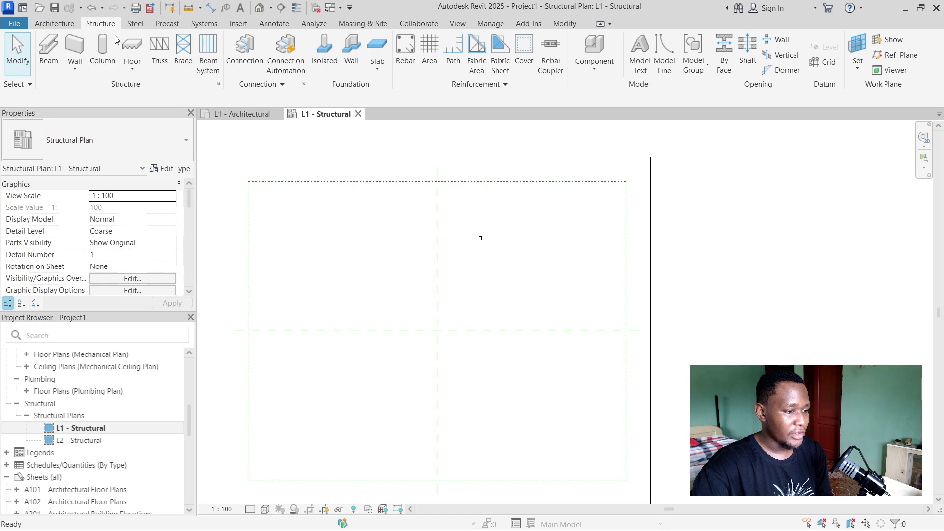
- Place an 1800 x 1200 x 450mm rectangular isolated footing centred on the column
click(323, 61)
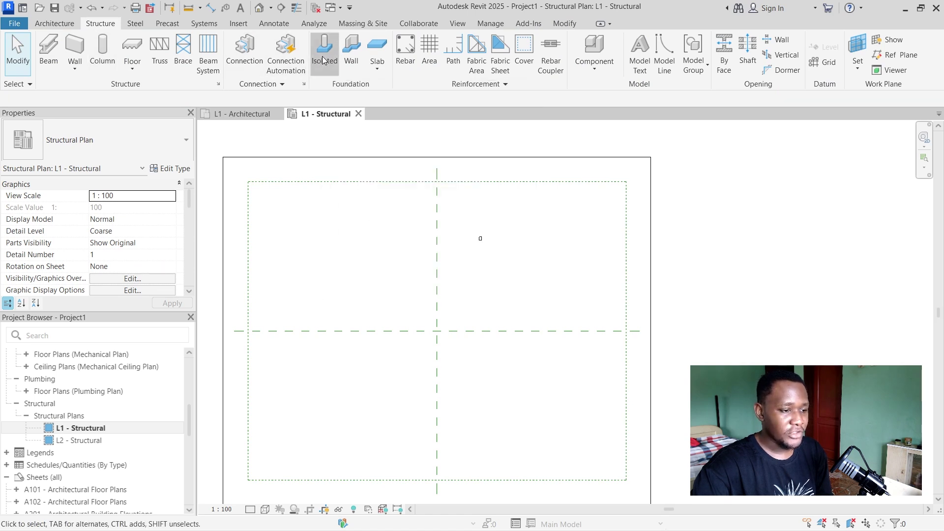
scroll(500, 237, up, 4)
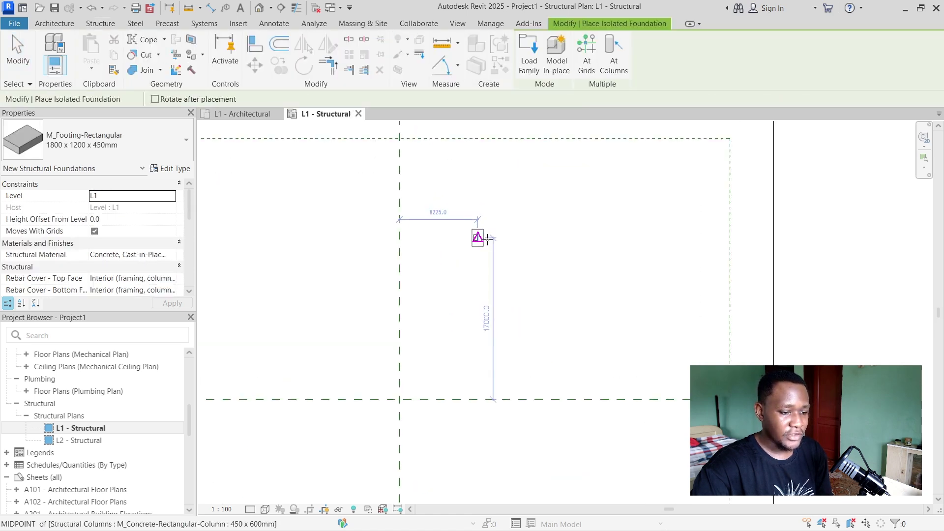
scroll(473, 216, up, 2)
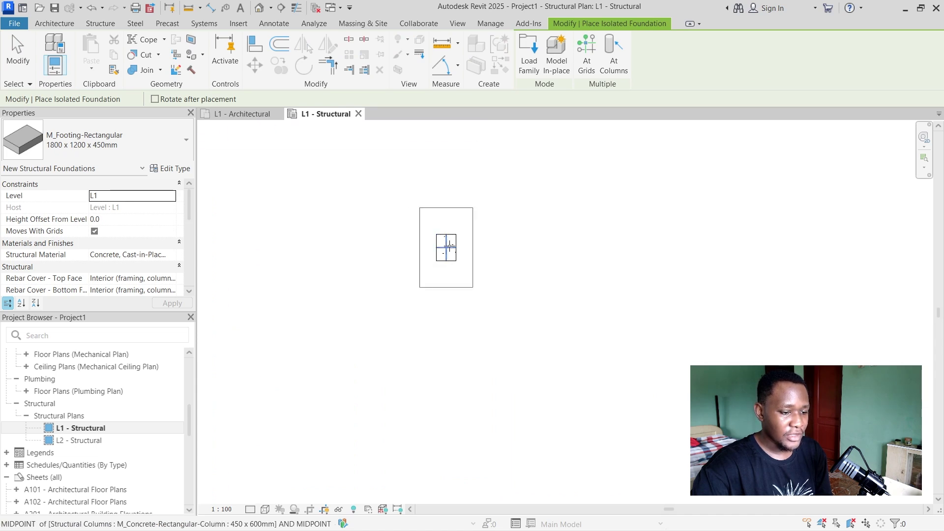
click(450, 247)
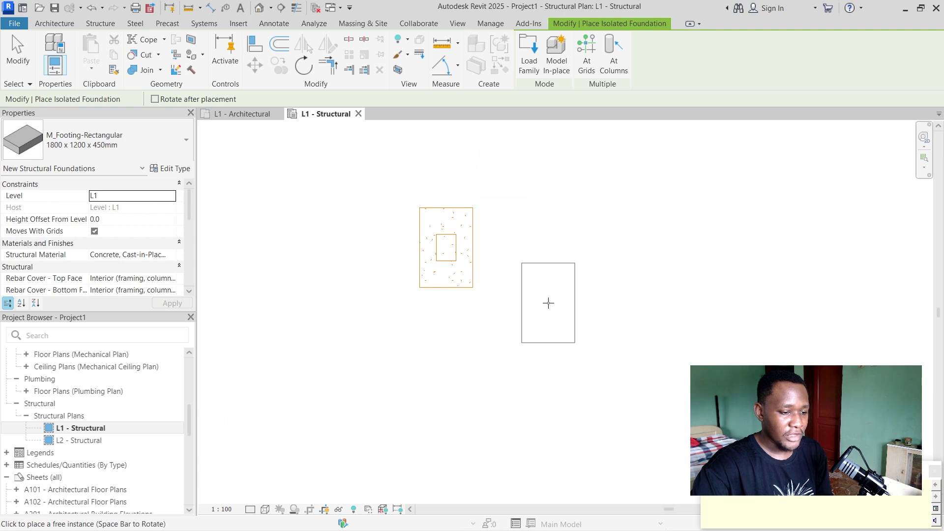
key(Escape)
key(Escape)
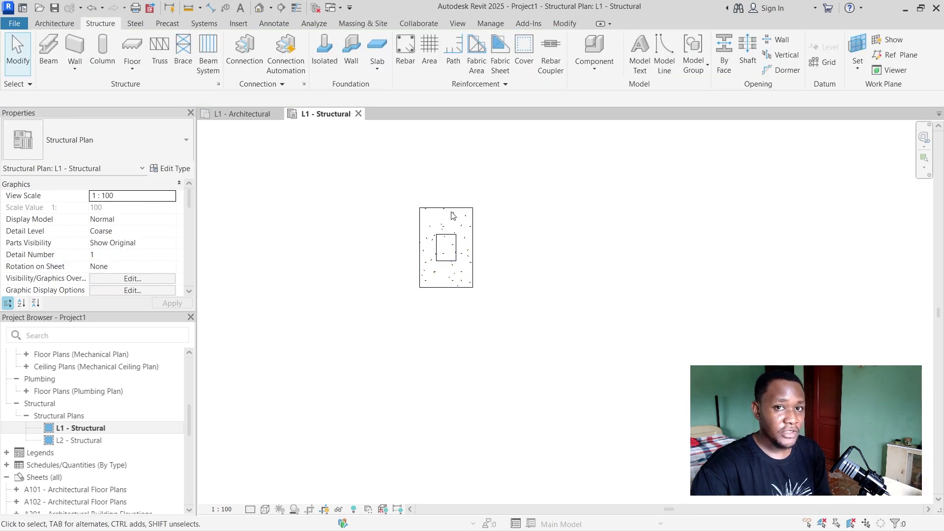
- Draw a vertical section line through the column and footing, starting above the footing and ending below it
scroll(522, 252, down, 1)
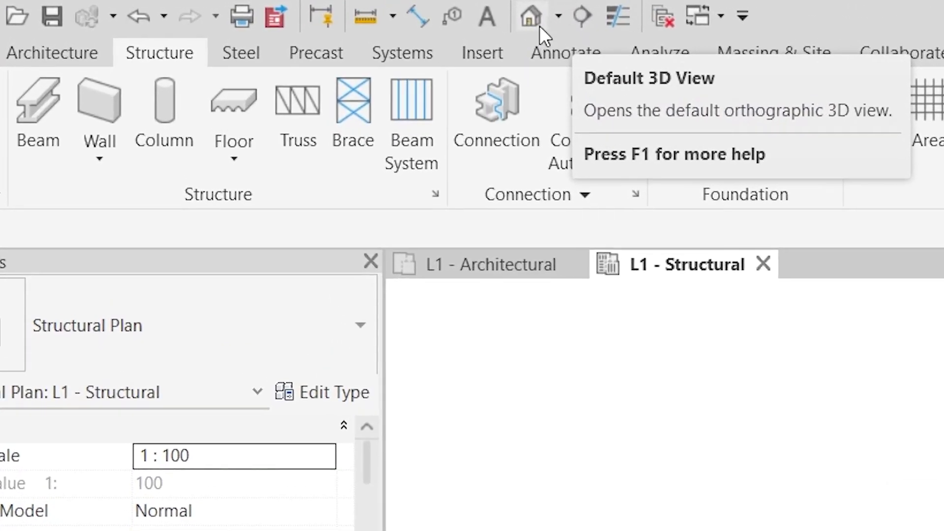
click(584, 24)
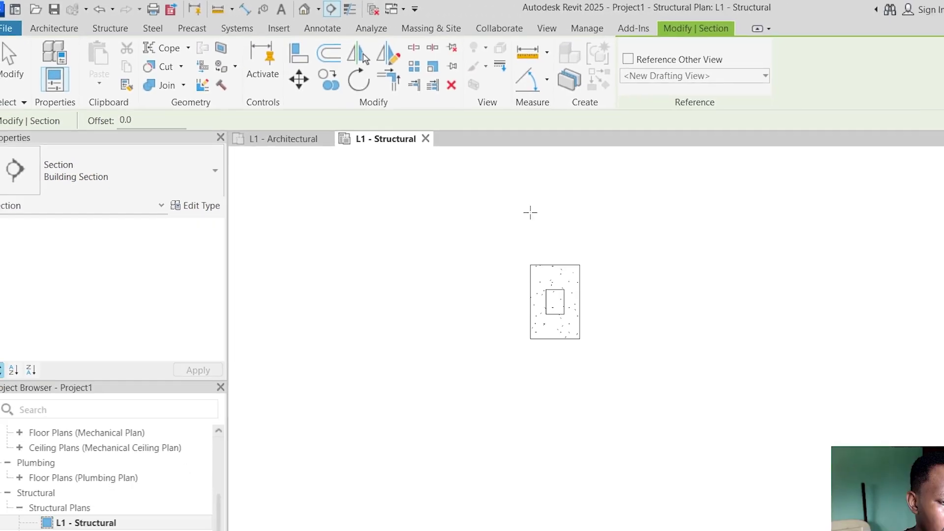
scroll(530, 212, up, 1)
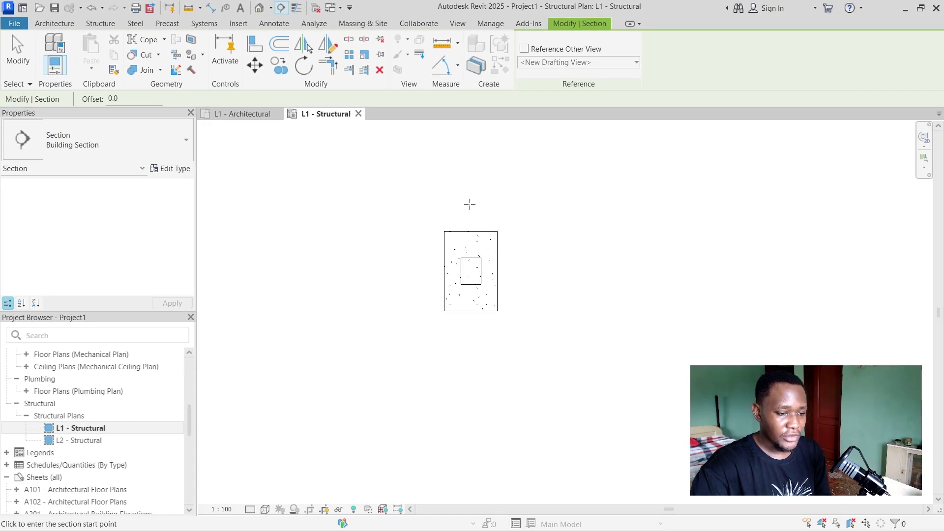
click(468, 185)
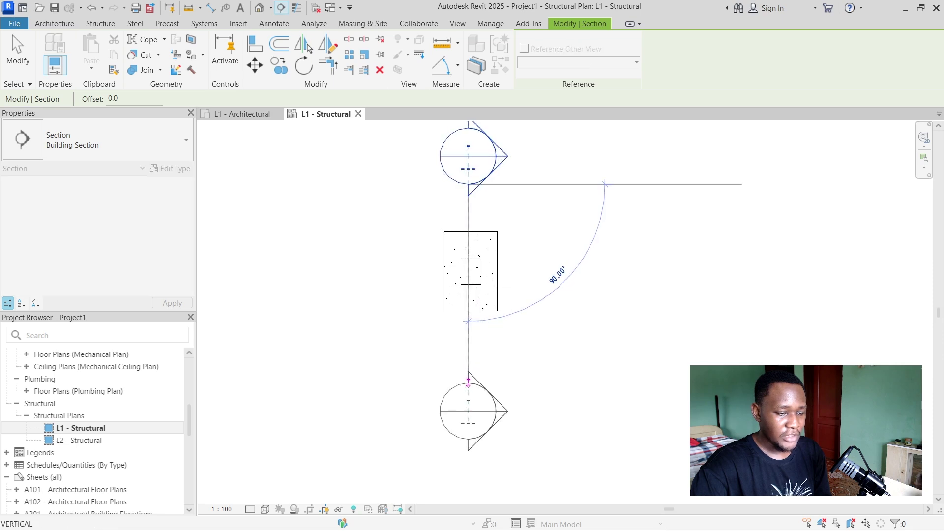
click(468, 388)
key(Escape)
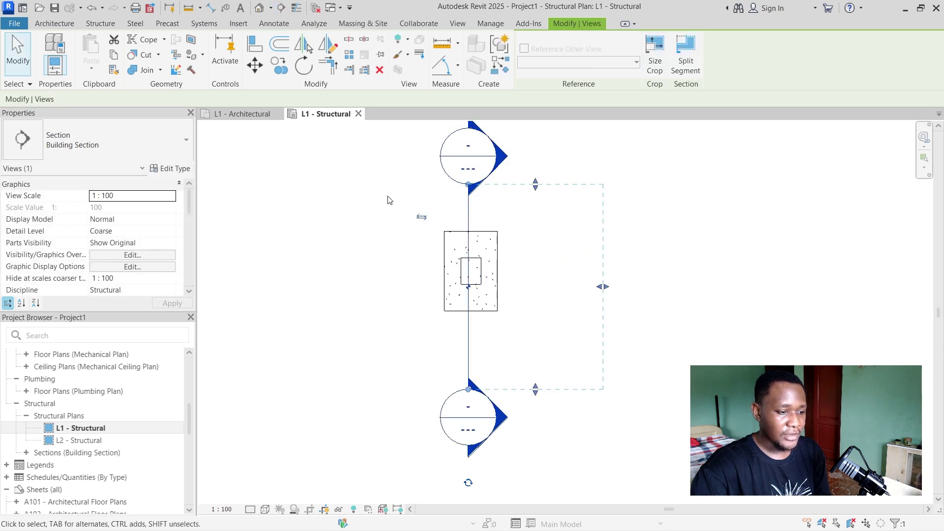
- Open the Section 1 view from the working sections and focus on the column and footing
scroll(59, 418, up, 3)
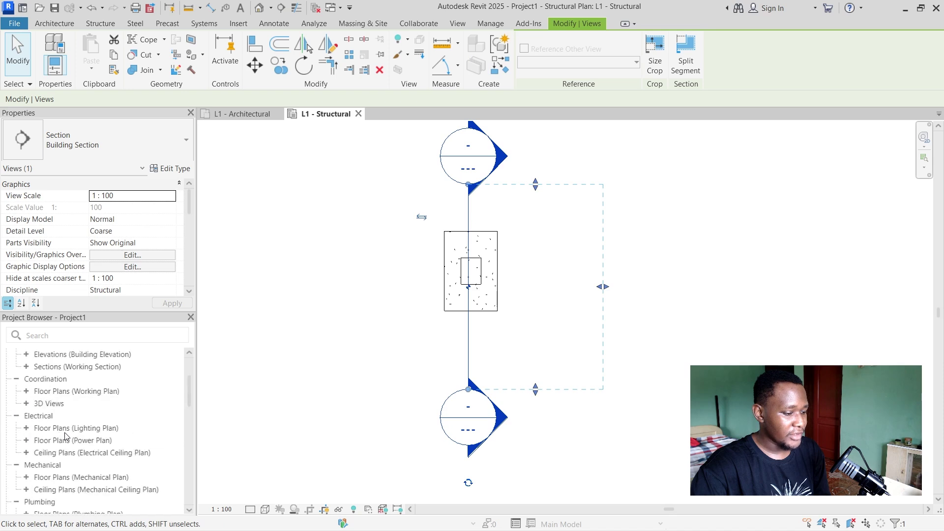
scroll(47, 401, up, 2)
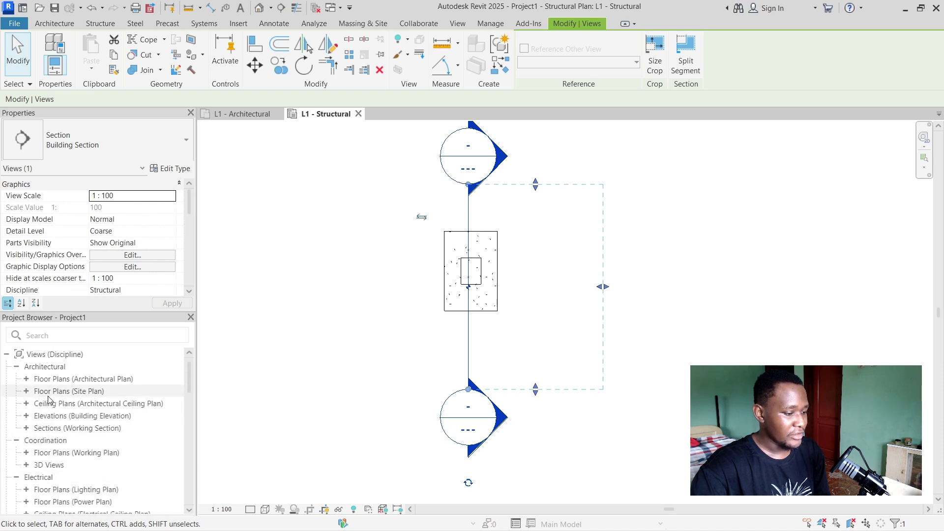
scroll(41, 425, down, 2)
scroll(41, 430, up, 2)
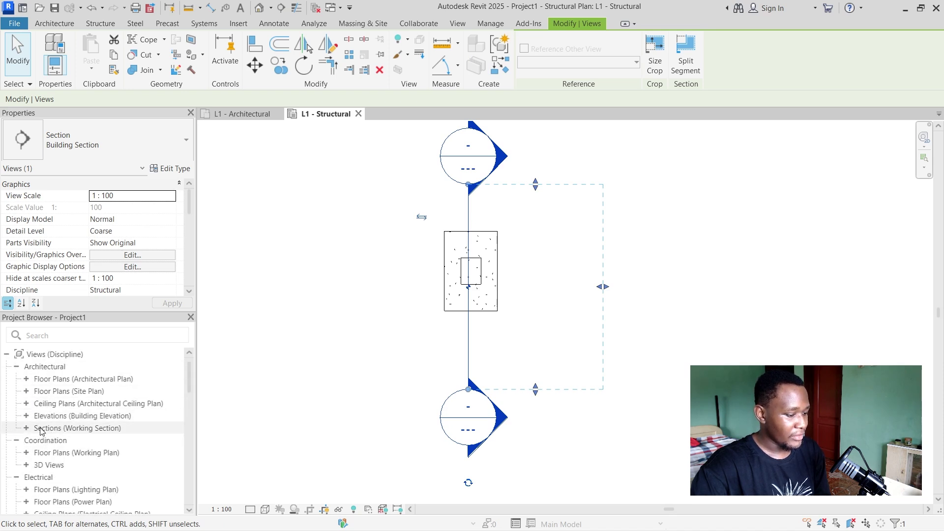
click(26, 432)
click(67, 442)
double_click(68, 442)
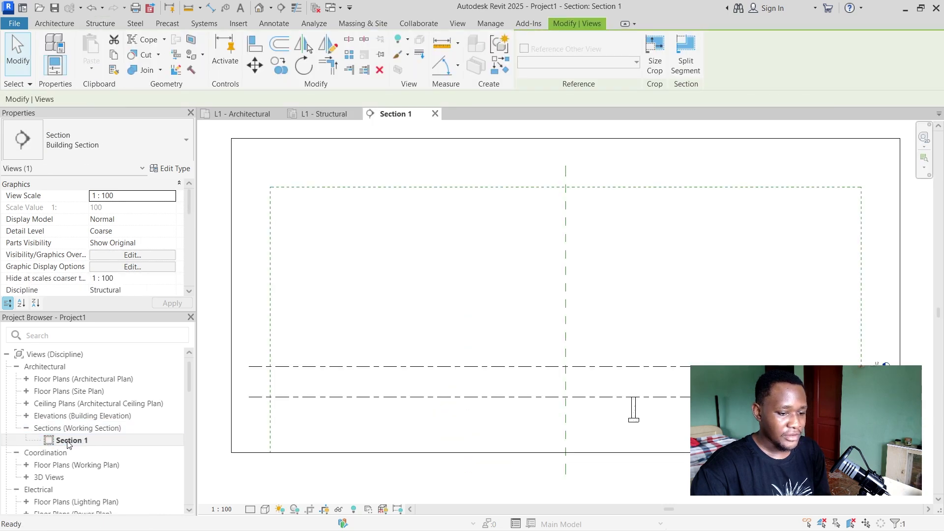
scroll(660, 439, up, 5)
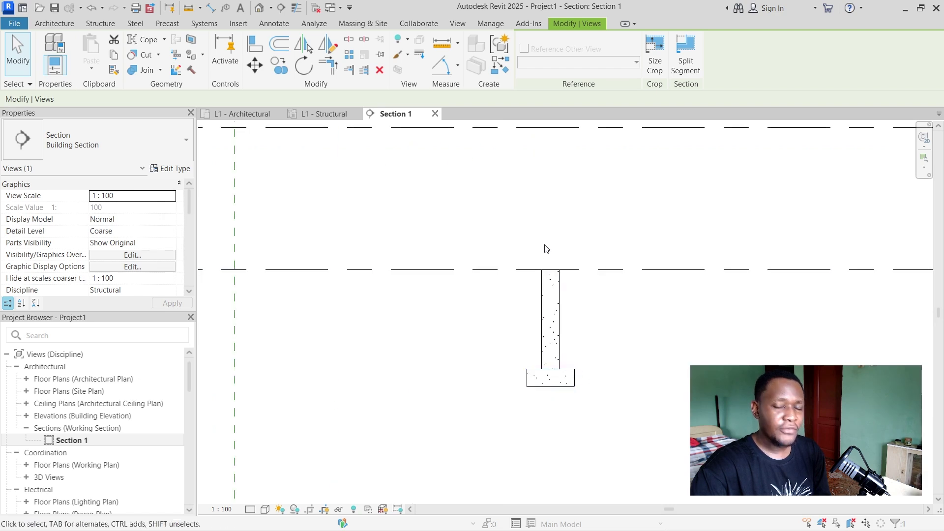
- Place a 16M rebar stirrup of shape M_T1 across the column's lower half, using the Near Cover Reference placement plane
click(100, 24)
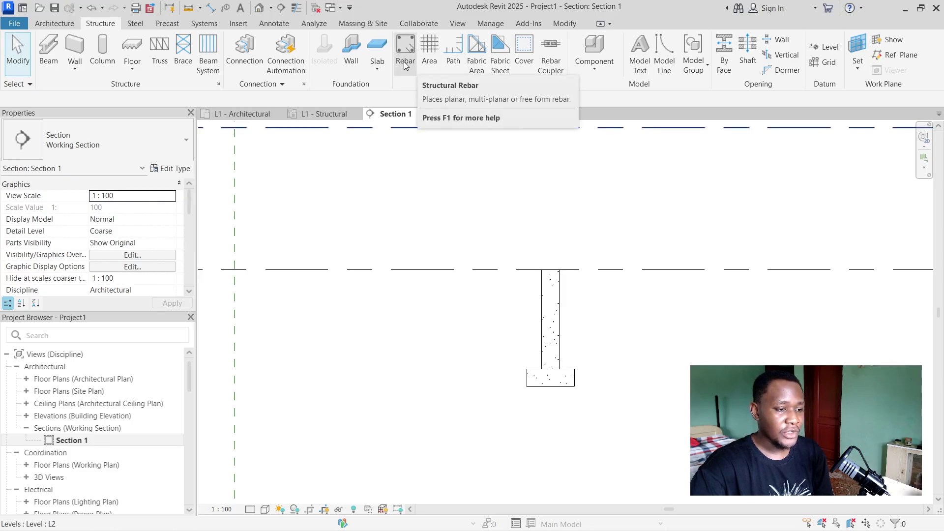
click(404, 64)
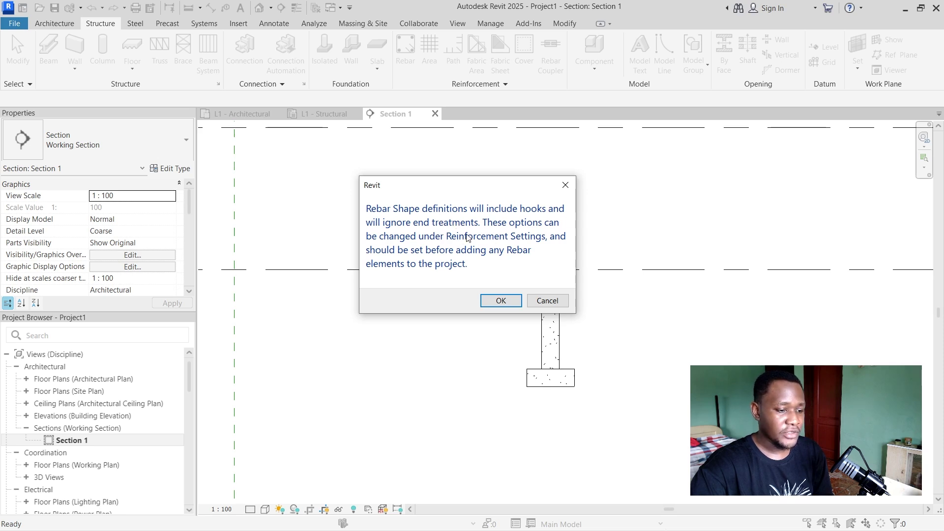
click(483, 301)
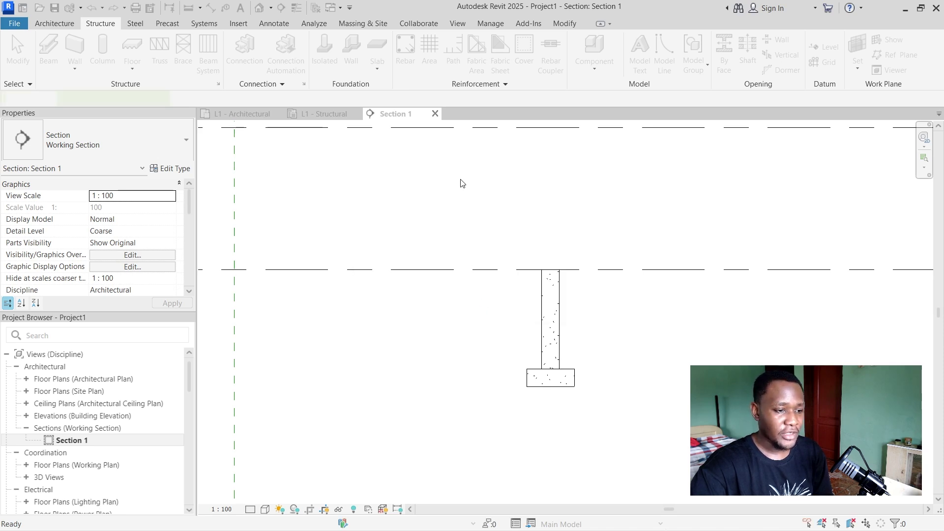
scroll(865, 198, up, 1)
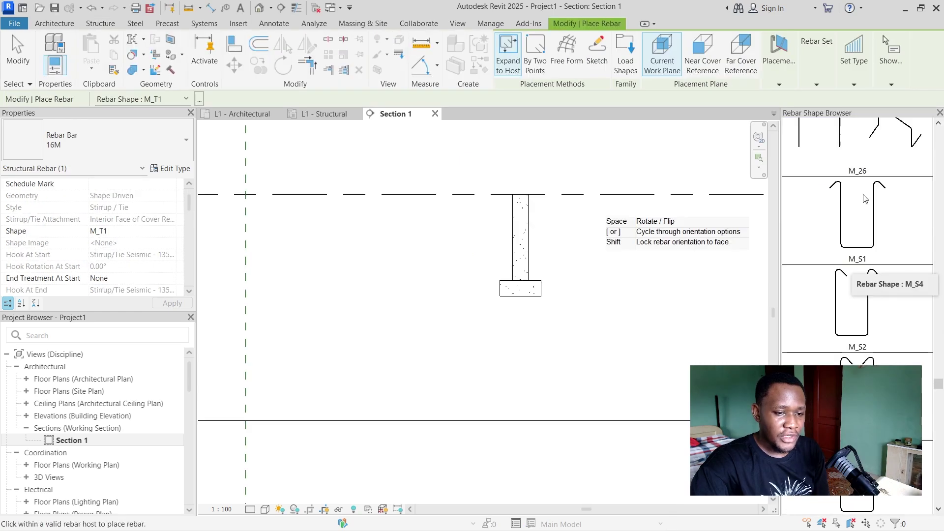
scroll(865, 198, down, 1)
scroll(865, 198, down, 3)
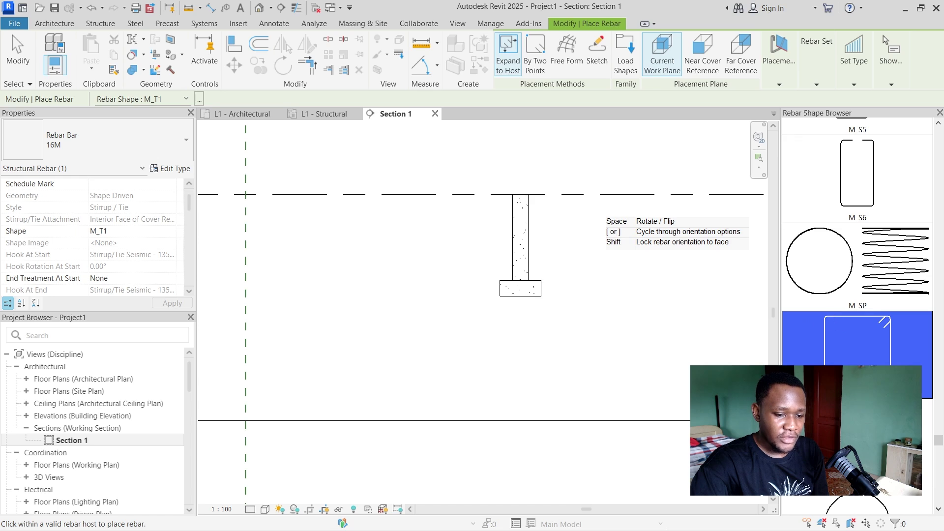
scroll(847, 350, down, 1)
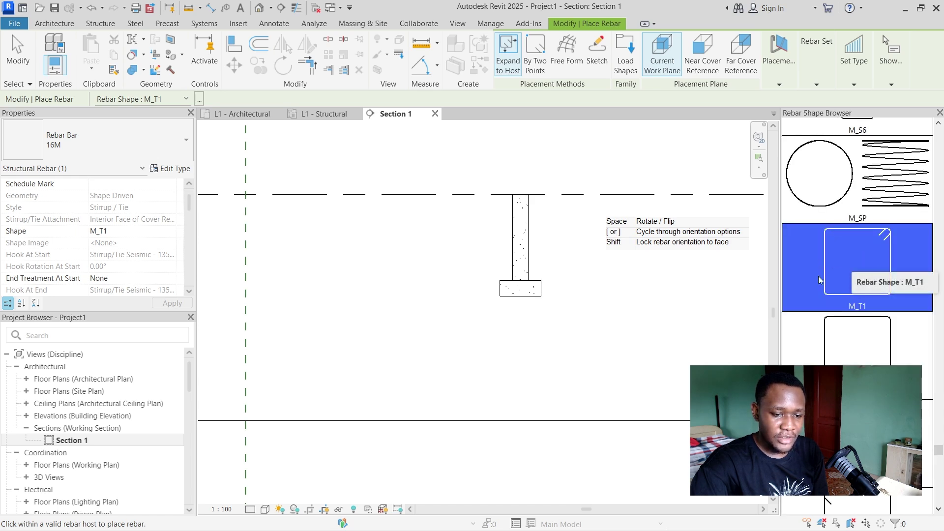
scroll(516, 216, up, 4)
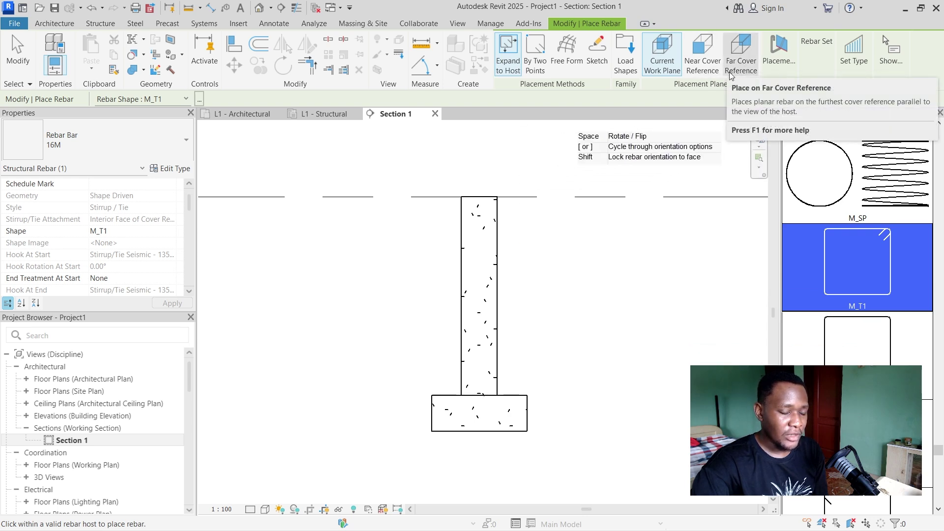
click(713, 67)
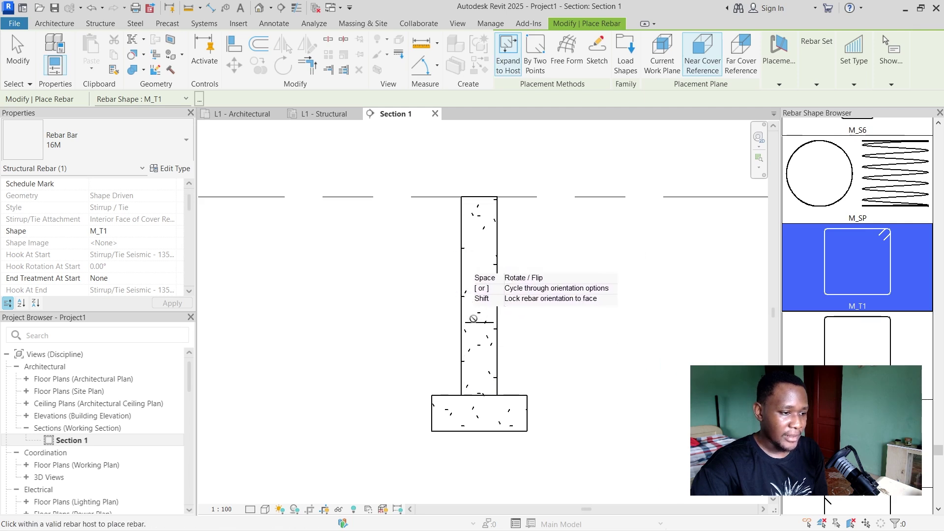
scroll(494, 344, up, 2)
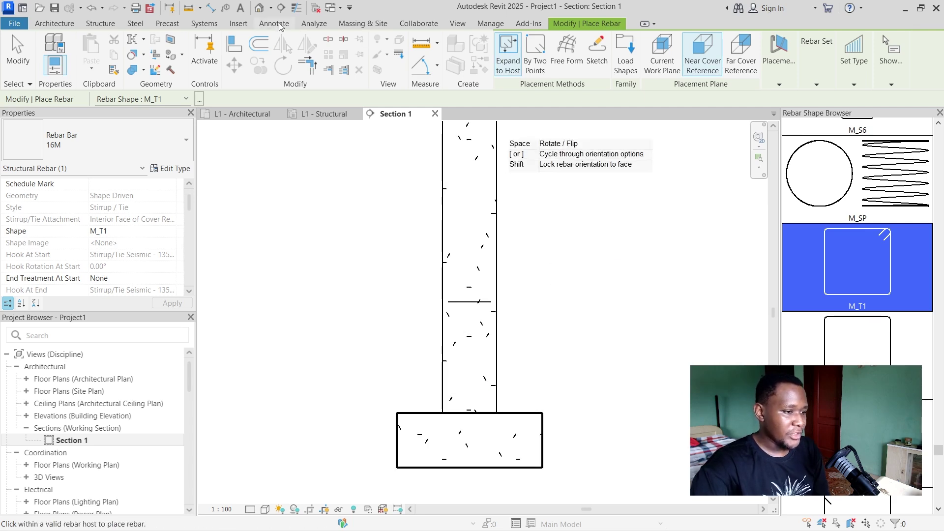
- Open the default 3D view in Wireframe style and inspect the stirrup inside the column
click(259, 7)
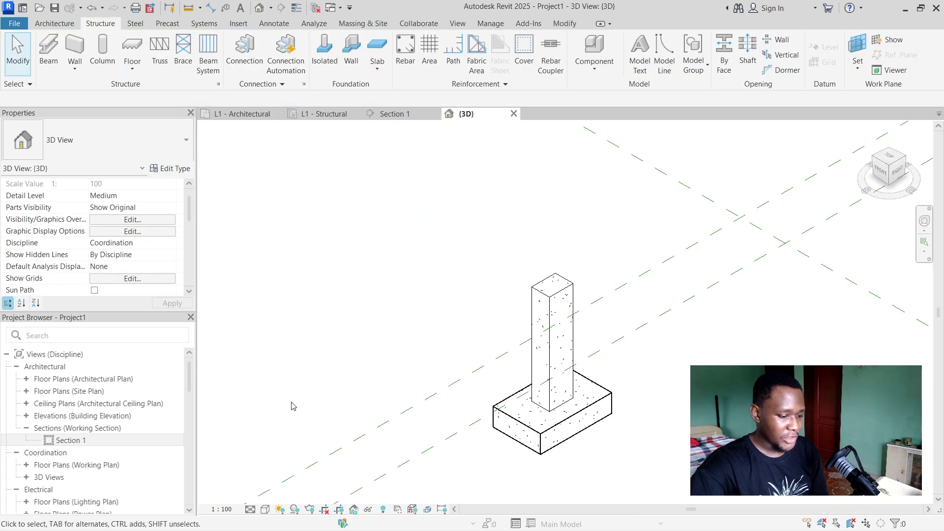
click(268, 510)
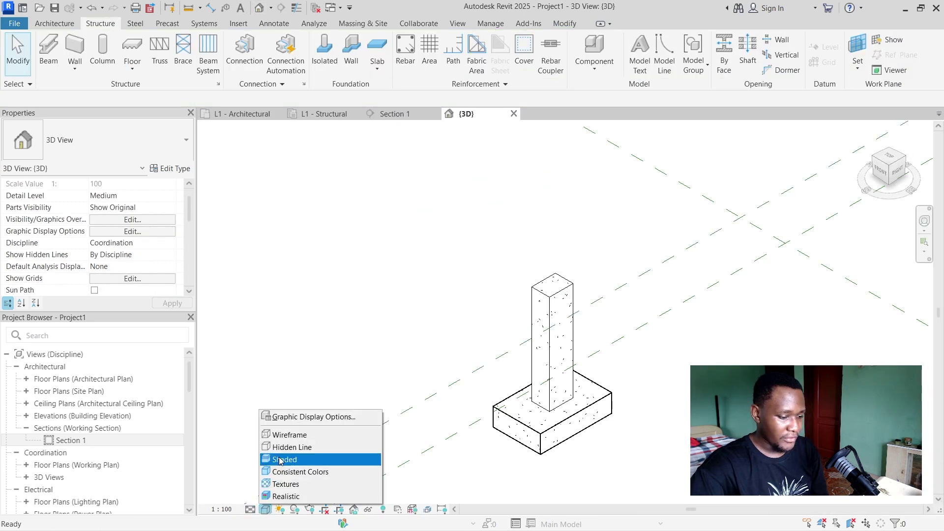
click(289, 435)
scroll(462, 279, up, 5)
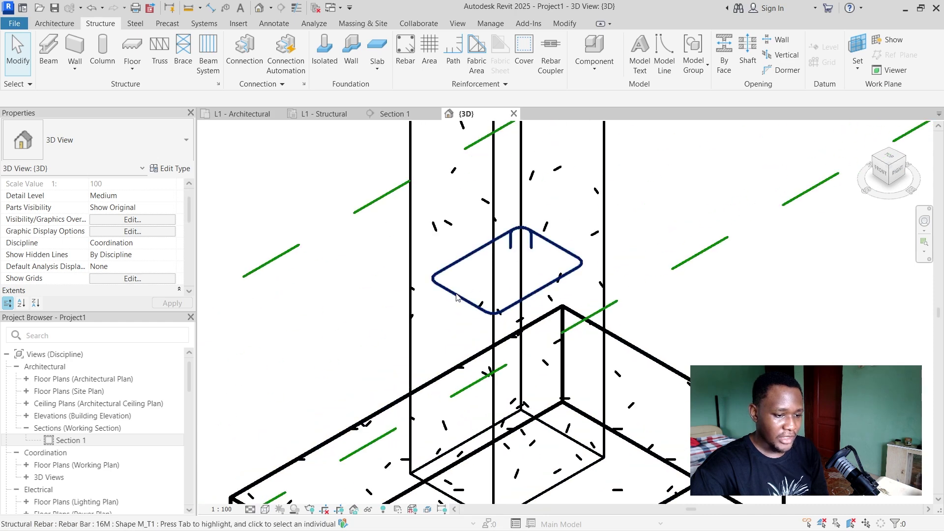
scroll(457, 296, down, 2)
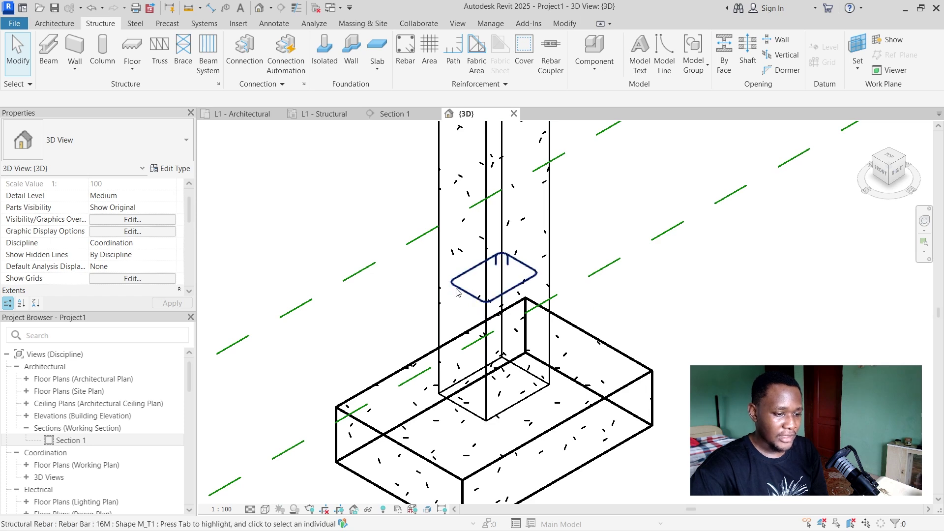
- Lay out the column stirrup as a rebar set with the Maximum Spacing rule and a spacing of 300 mm
click(457, 292)
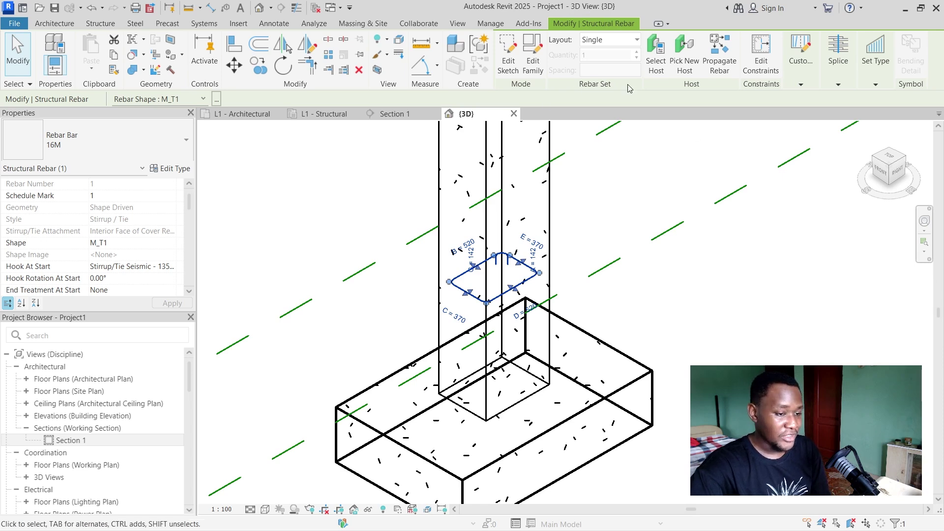
click(622, 40)
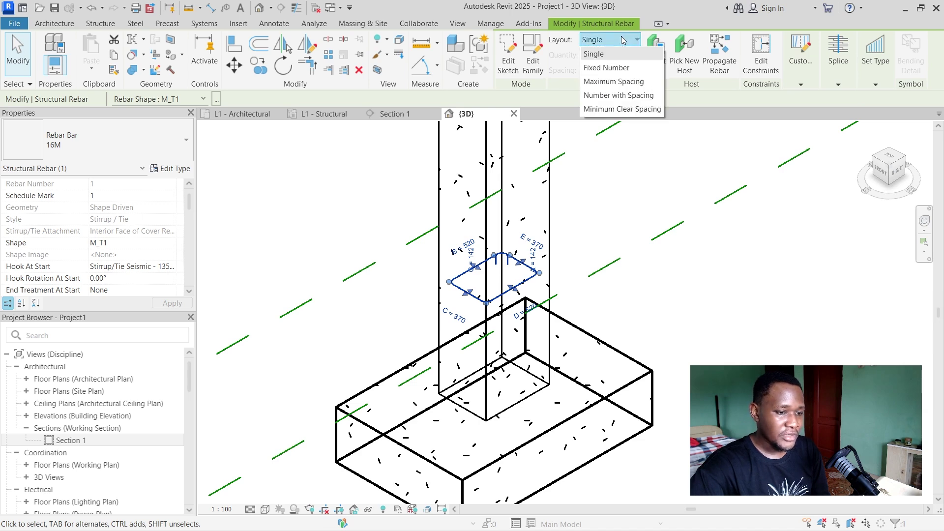
click(632, 83)
scroll(518, 196, down, 2)
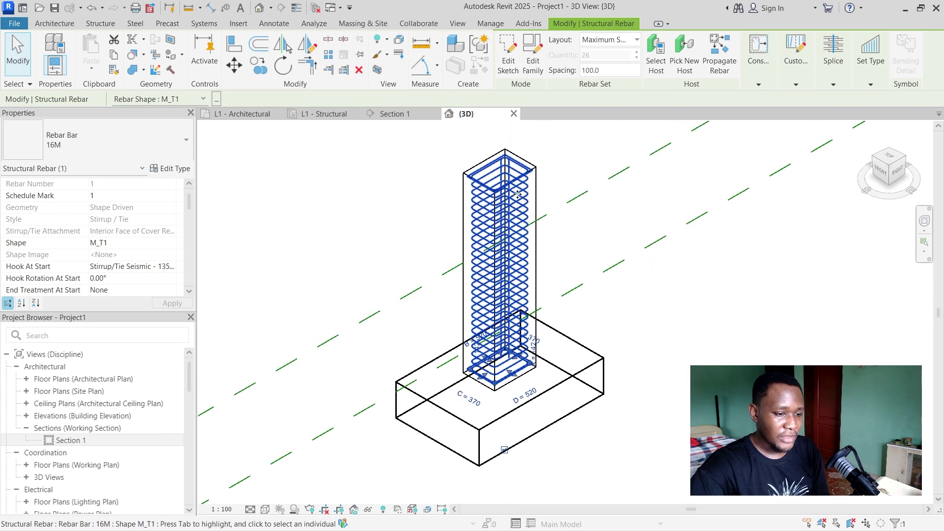
scroll(518, 196, up, 1)
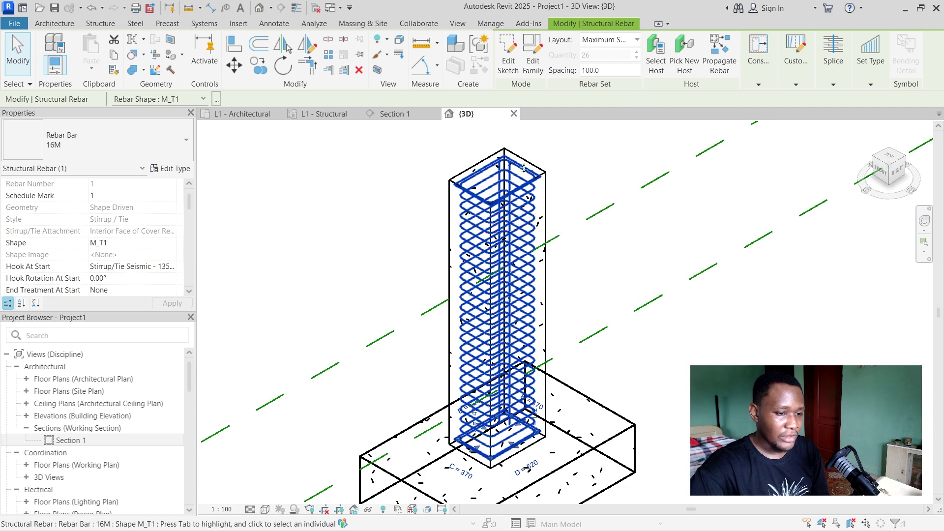
click(587, 70)
double_click(610, 68)
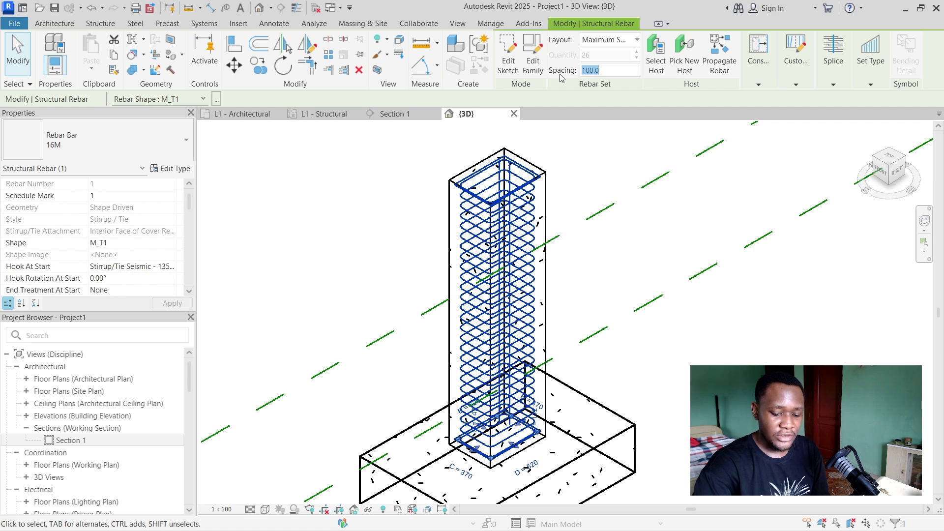
text(3)
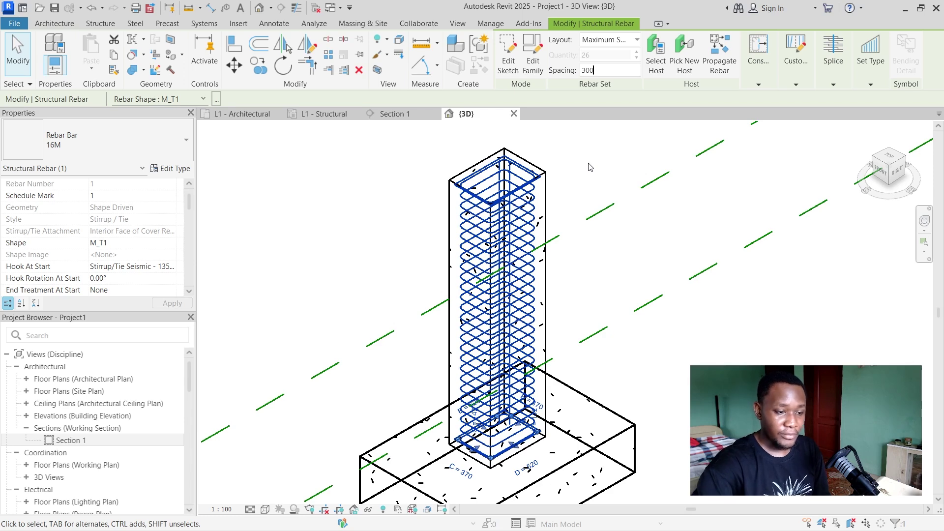
key(Return)
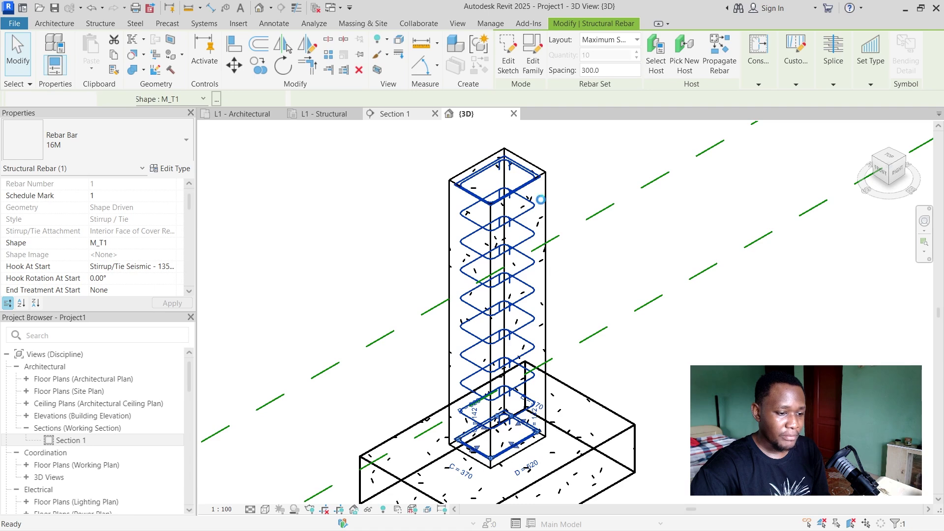
- Shorten the stirrup set in the Section 1 view by lowering its upper end below the top of the column
key(ctrl+Tab)
scroll(458, 138, up, 2)
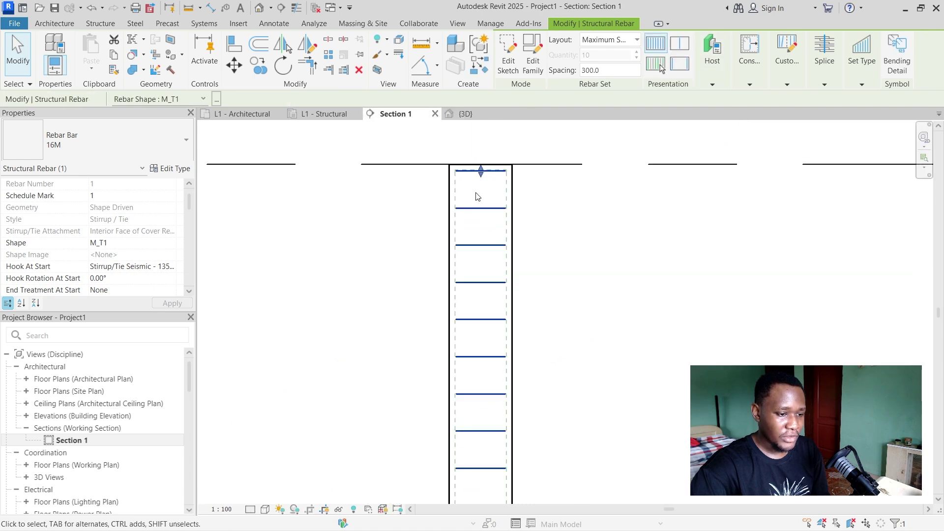
drag(480, 173, 481, 224)
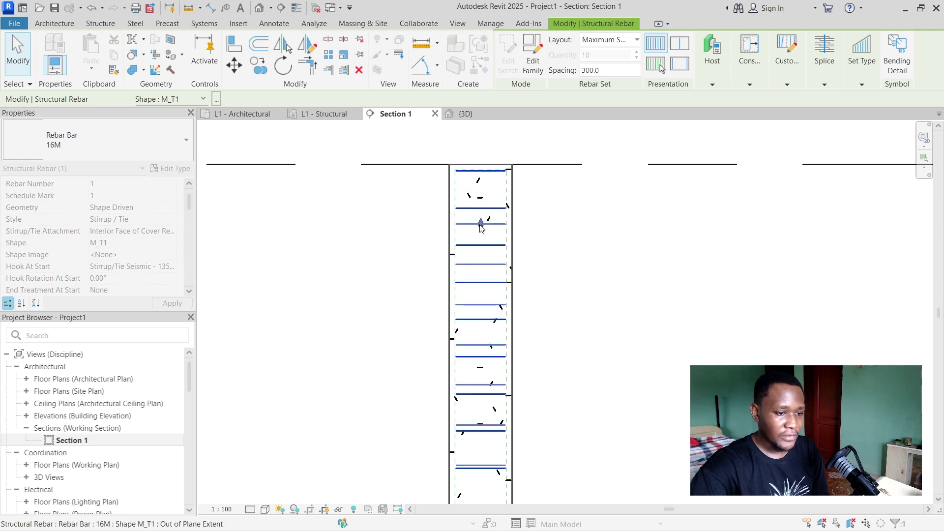
scroll(563, 129, down, 2)
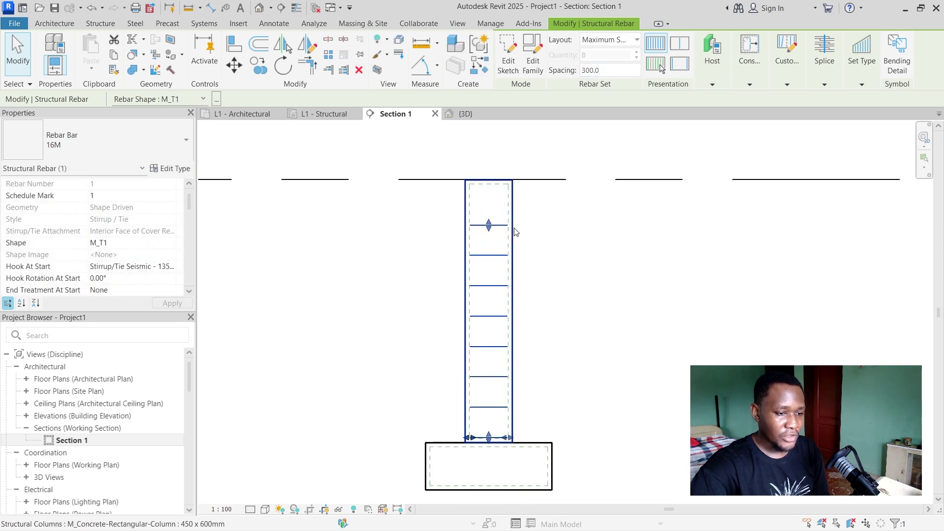
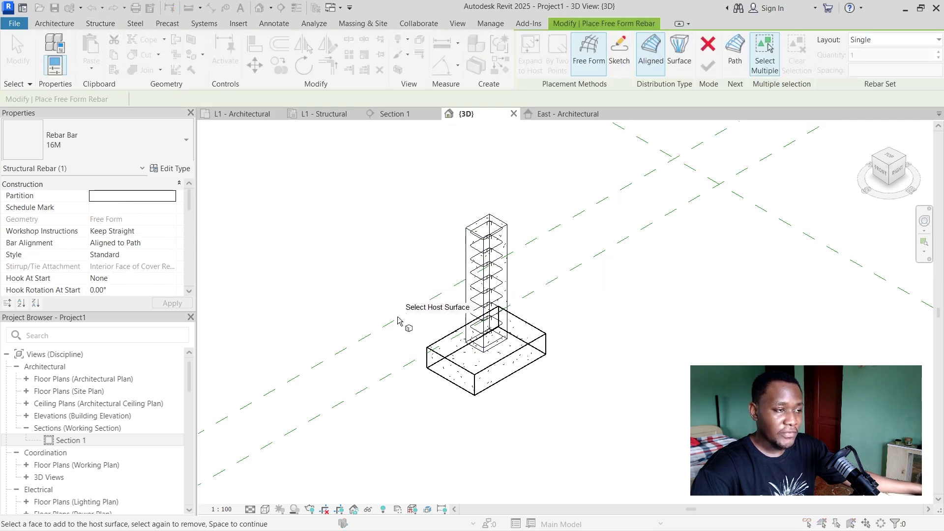
- Start a sketched rebar hosted by the isolated footing and pick the footing's short front face as its work plane
click(622, 56)
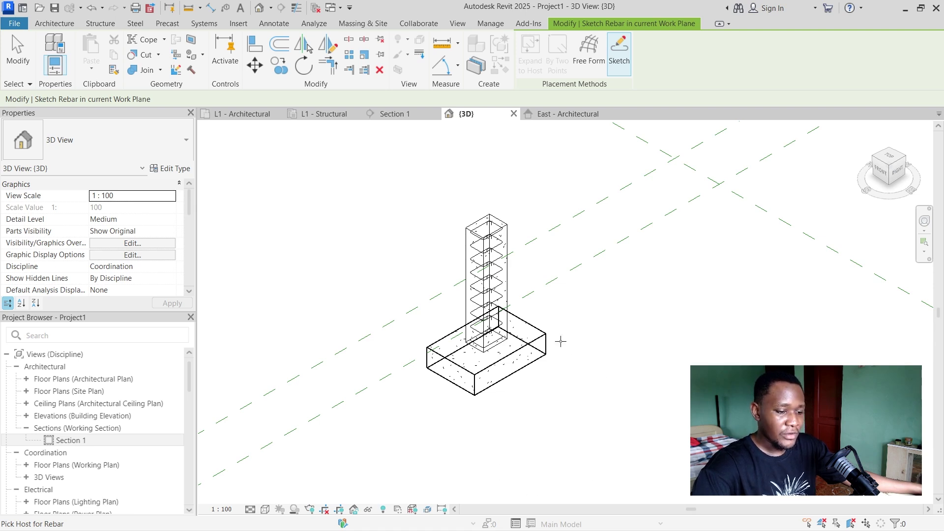
click(477, 370)
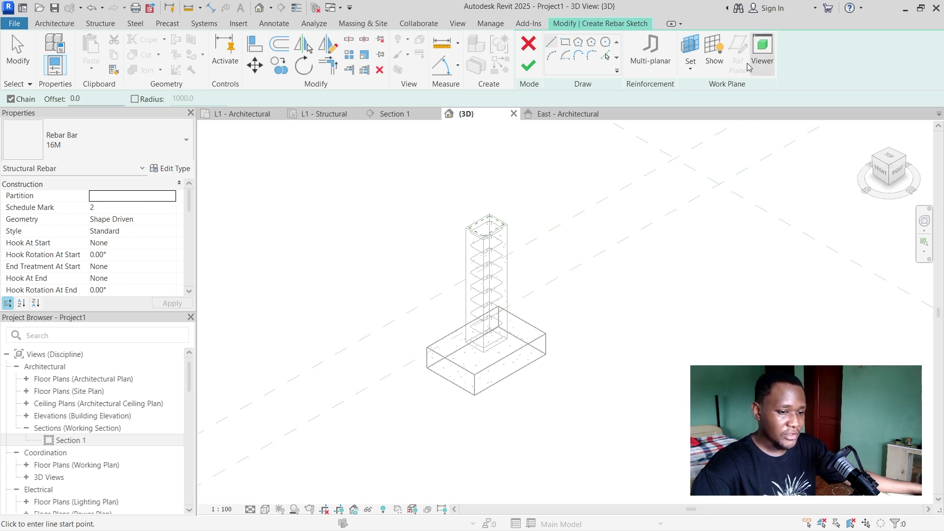
click(691, 68)
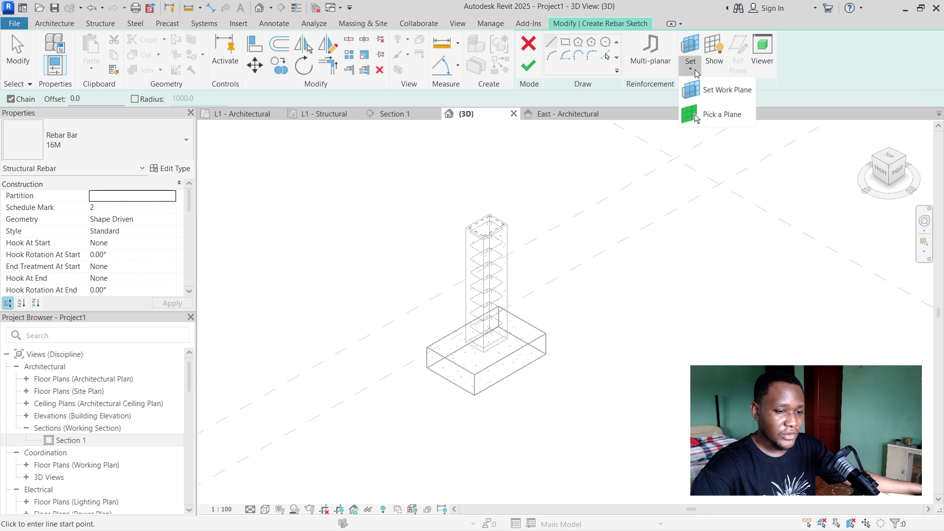
click(716, 114)
scroll(498, 417, up, 3)
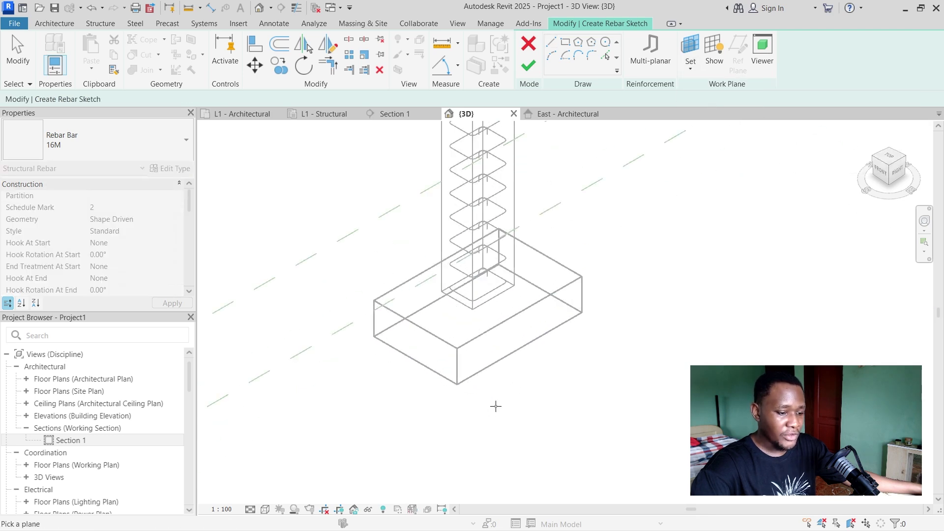
click(422, 336)
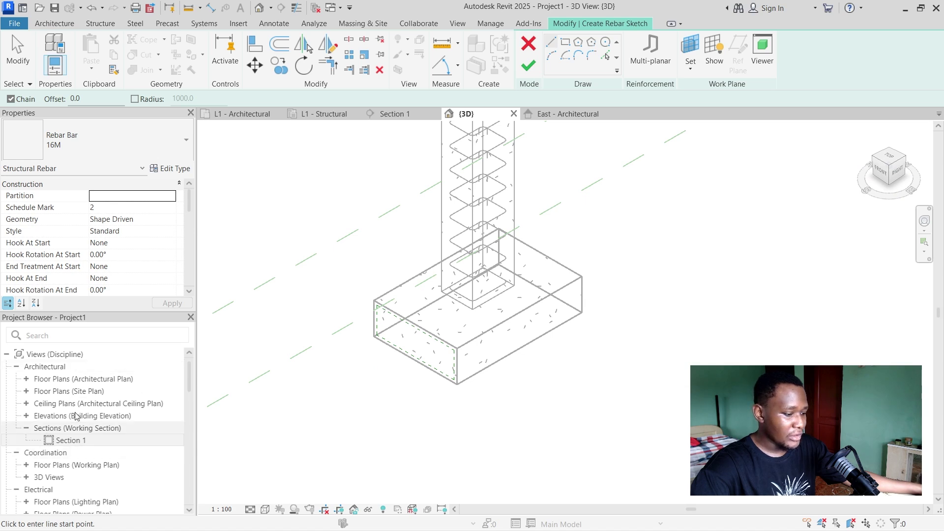
- Open the South - Architectural building elevation and focus on the footing and the column base
click(26, 417)
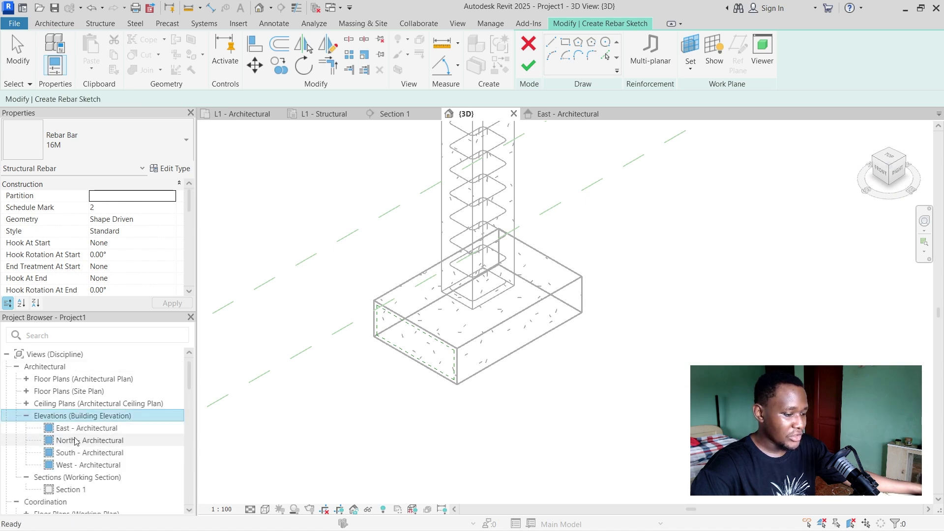
double_click(77, 453)
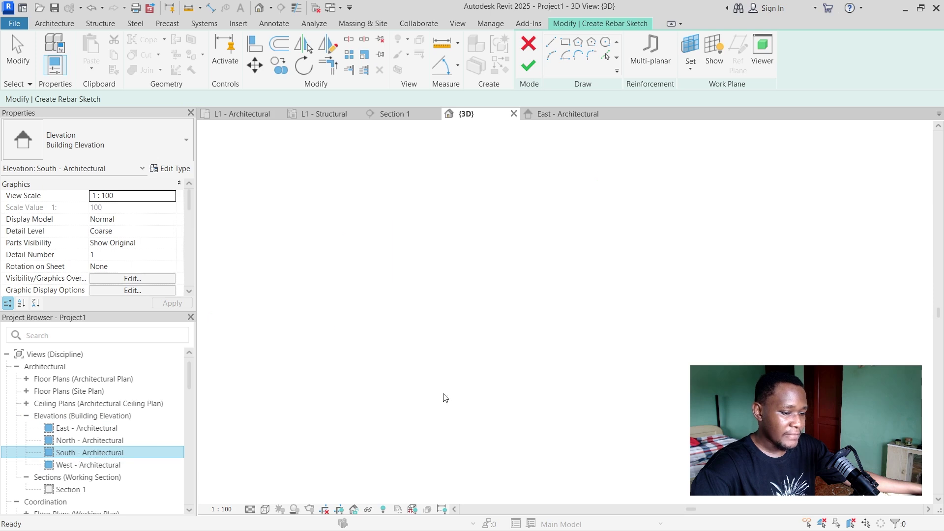
scroll(534, 306, down, 1)
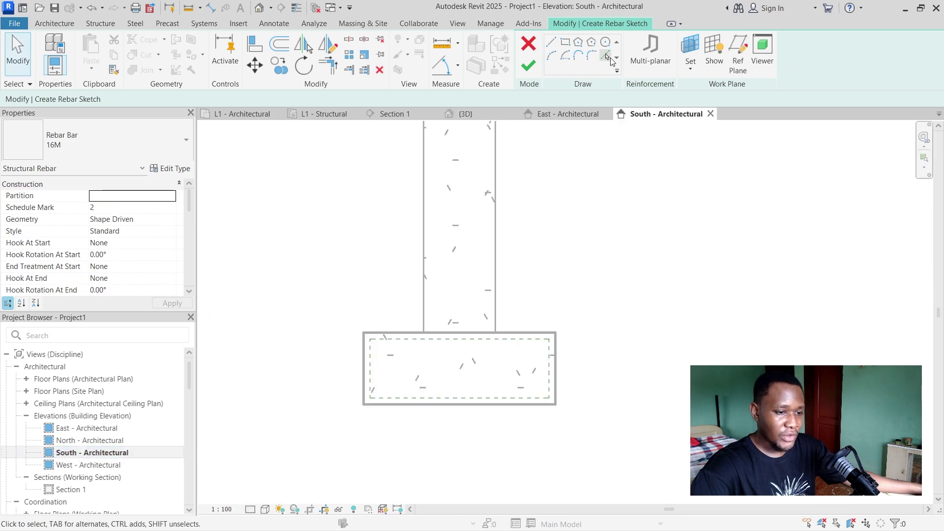
scroll(536, 329, up, 2)
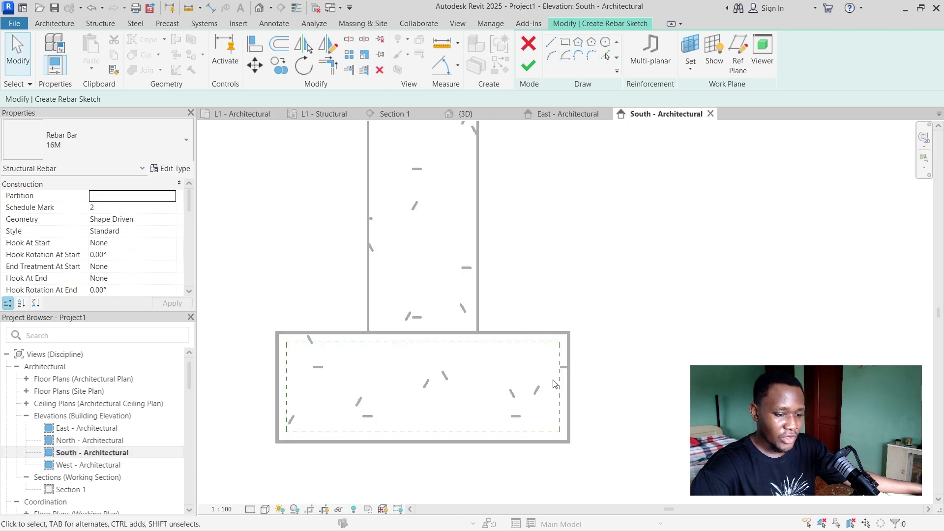
- Sketch the bar's right half inside the footing cover: about 320 mm up, 360 mm inward and 340 mm up into the column
click(555, 41)
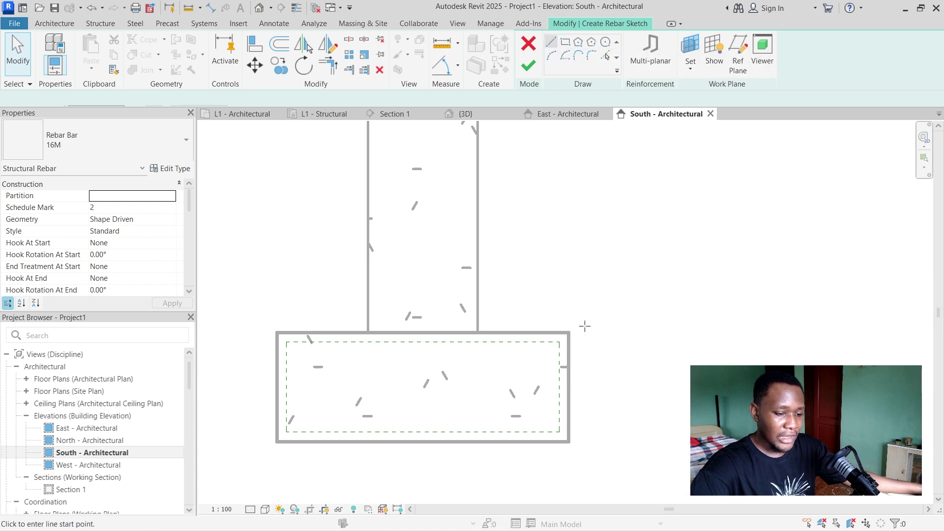
scroll(587, 327, up, 2)
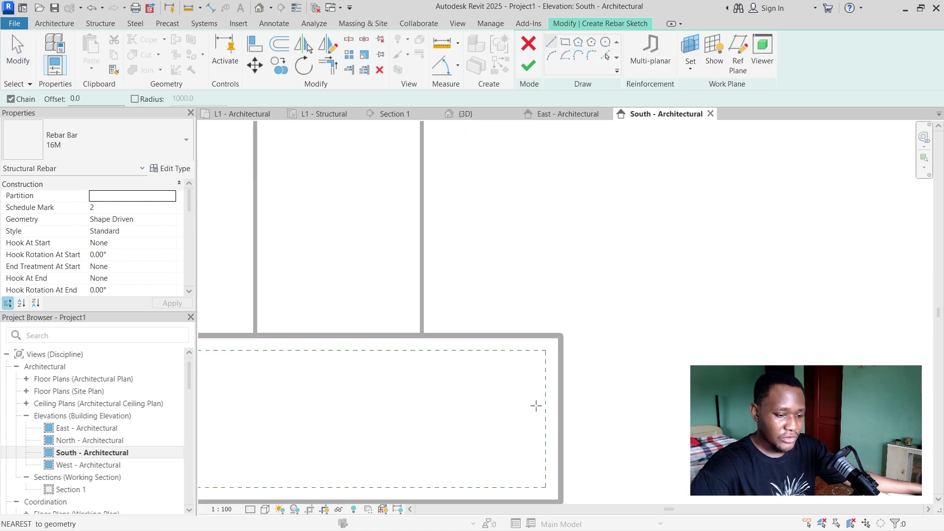
click(538, 480)
click(539, 361)
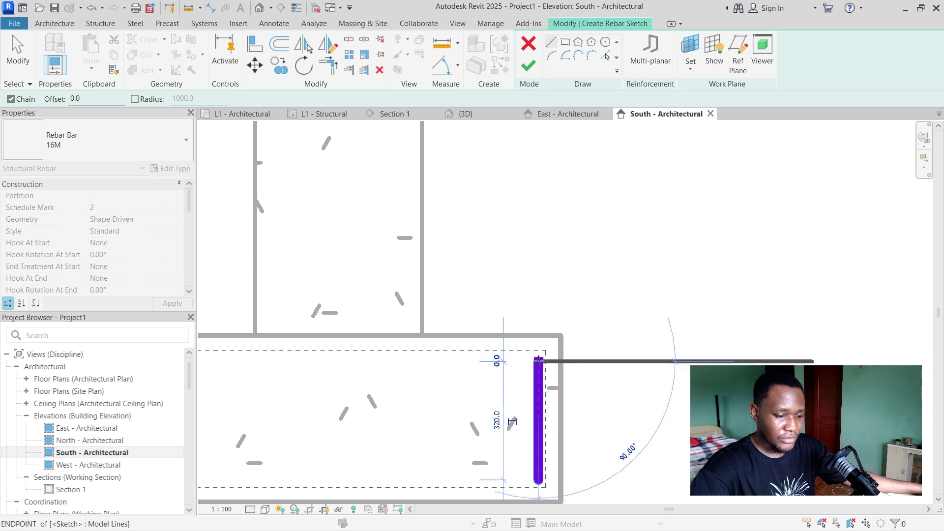
click(406, 361)
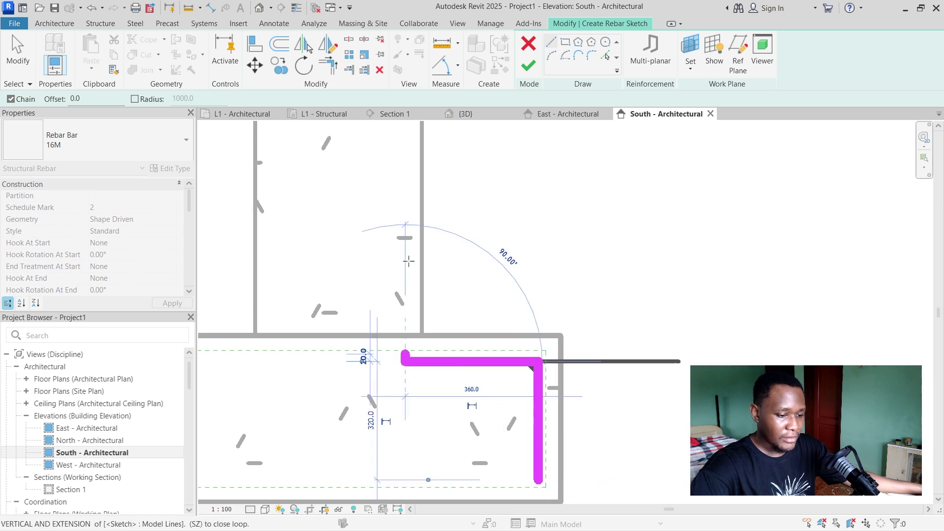
click(406, 235)
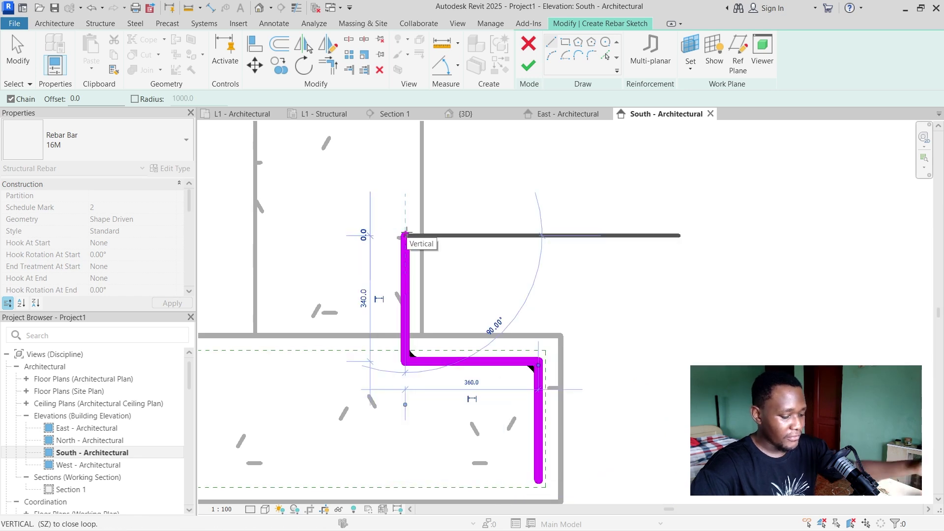
key(Escape)
- Continue the bar along the footing's bottom, about 320 mm up the left side, 380 mm inward, and up into the column level with the right leg
click(539, 487)
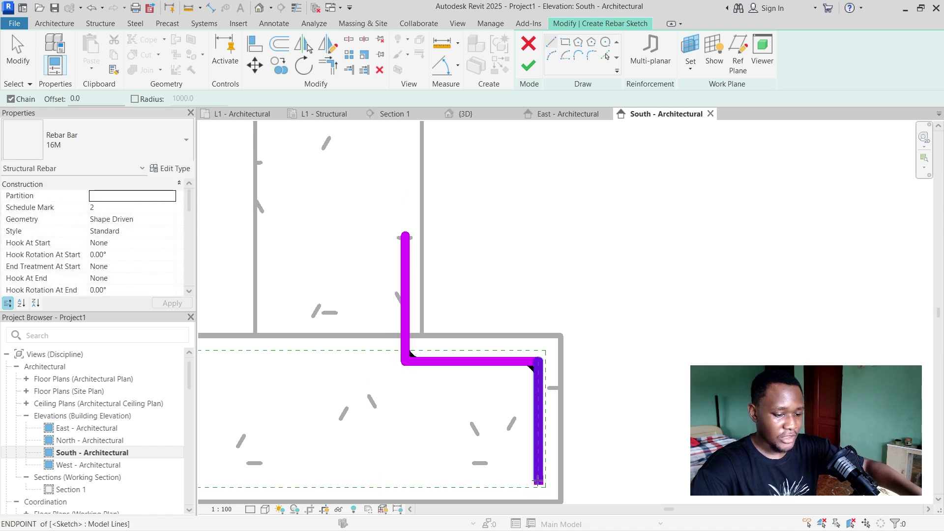
scroll(539, 486, down, 2)
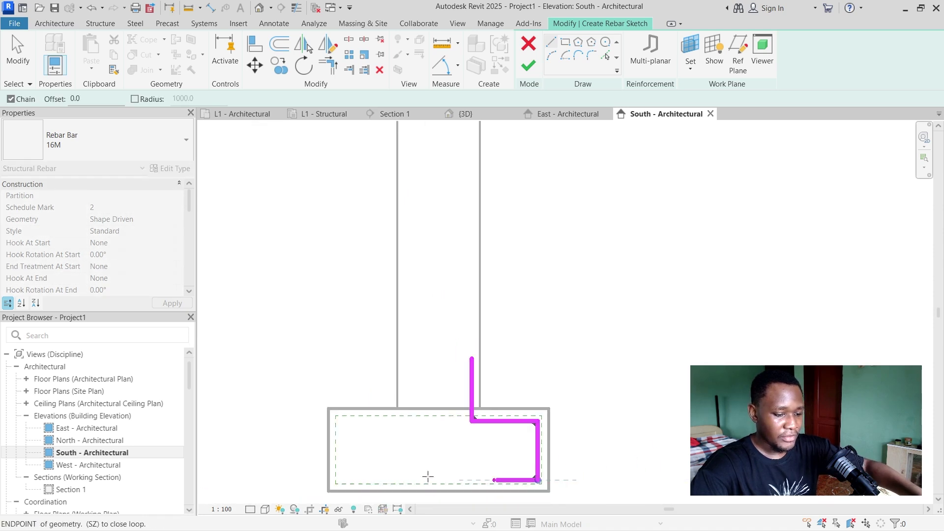
scroll(339, 479, up, 2)
click(338, 481)
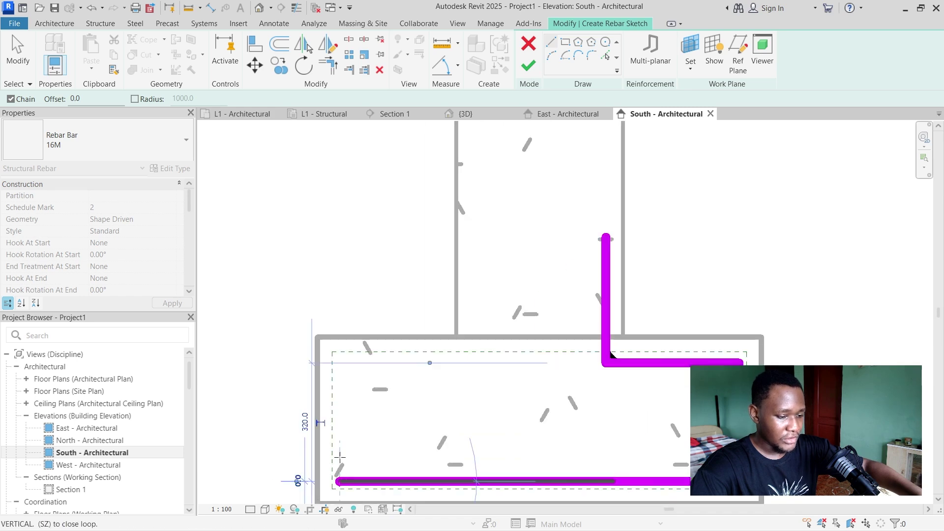
click(339, 362)
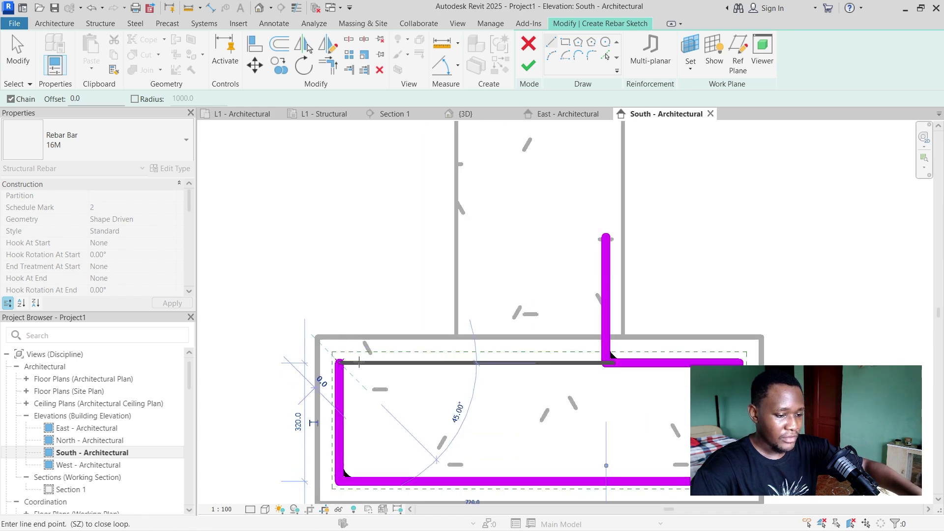
click(478, 357)
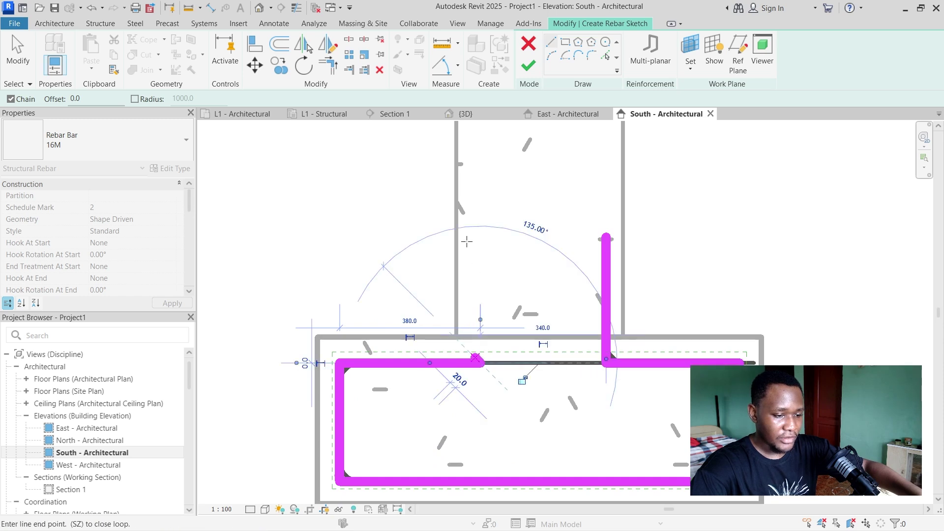
click(486, 271)
key(Escape)
key(Escape)
- Move the bar sketch's right upright slightly inward toward the column's centre
click(606, 269)
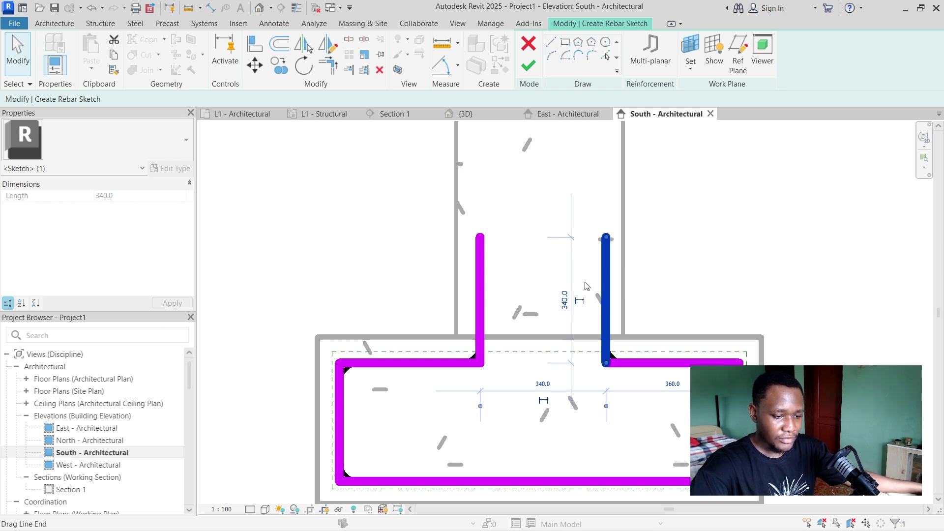
mouse_move(607, 273)
mouse_down()
mouse_move(579, 273)
mouse_move(599, 272)
mouse_up()
click(675, 205)
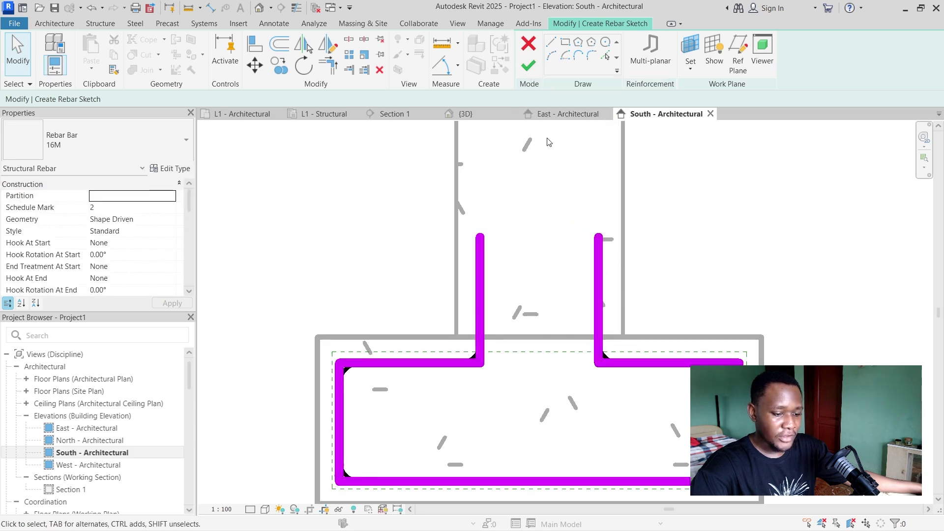
- Finish the footing rebar sketch and show the new bar in the 3D view
click(526, 66)
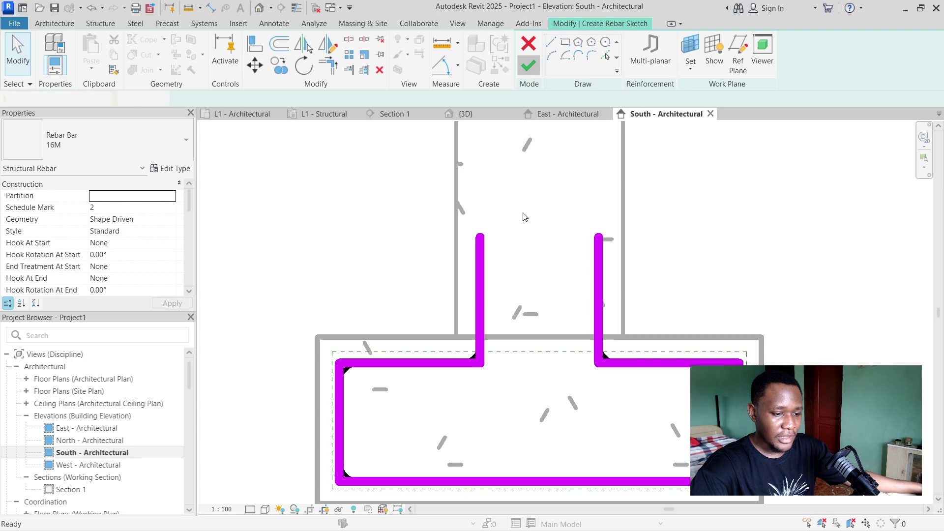
scroll(445, 245, down, 2)
scroll(482, 295, down, 2)
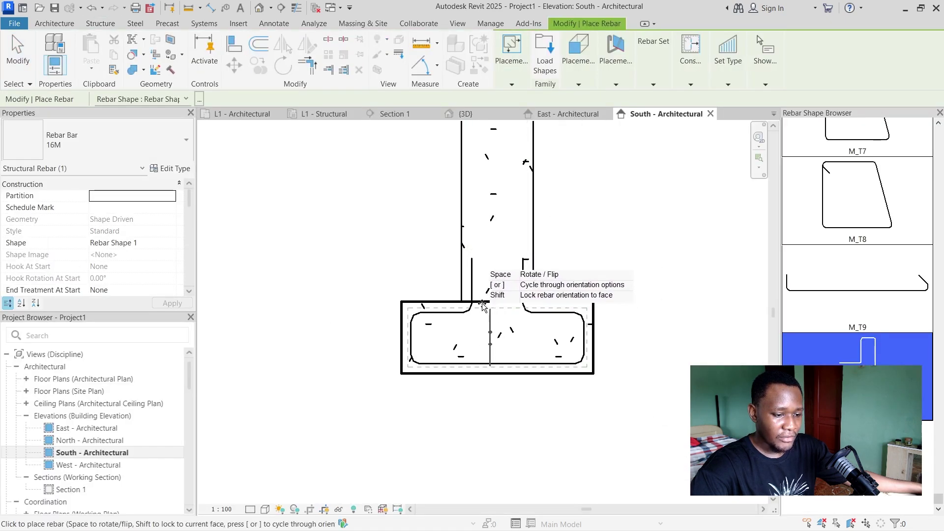
click(477, 113)
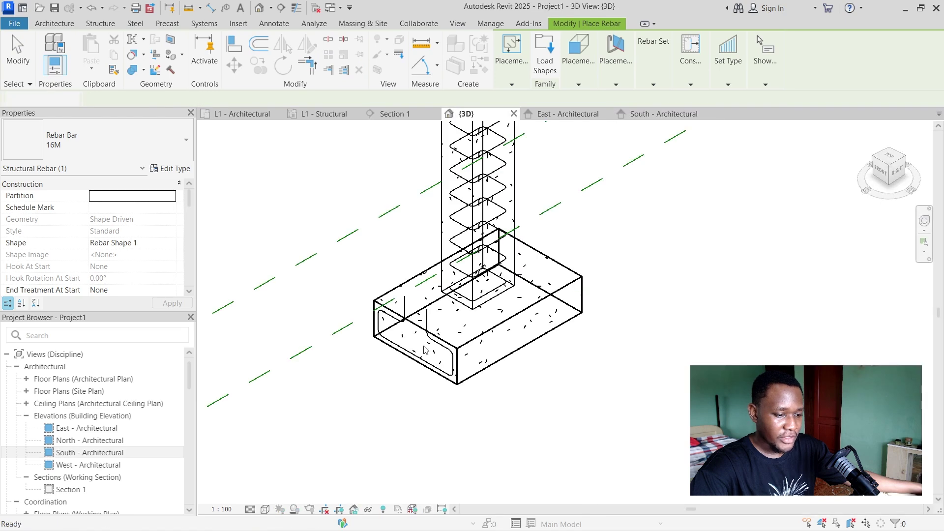
- Set the footing bar's layout to Maximum Spacing at 150 mm
scroll(416, 335, up, 3)
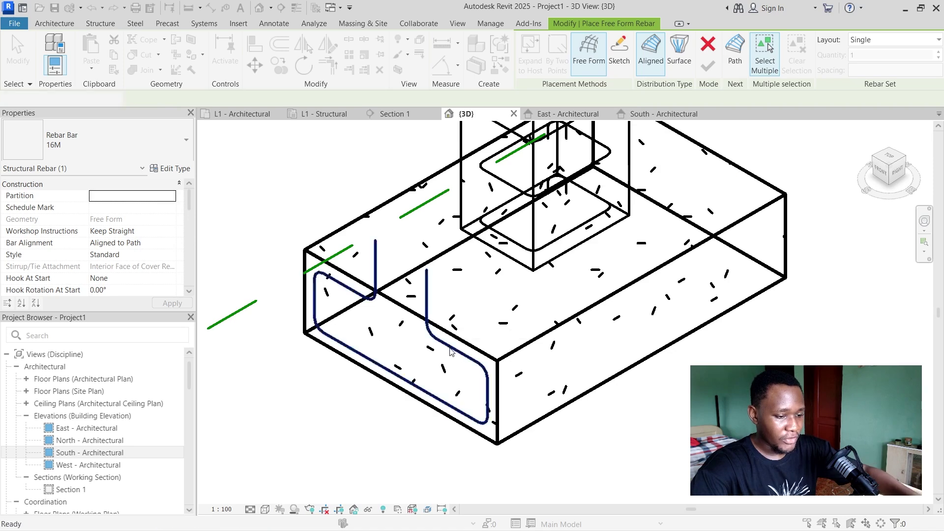
key(Escape)
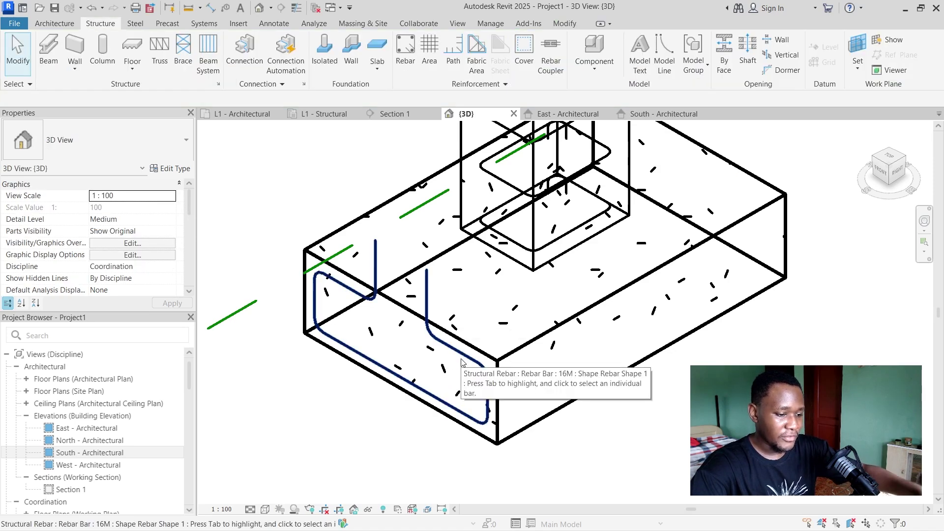
click(462, 362)
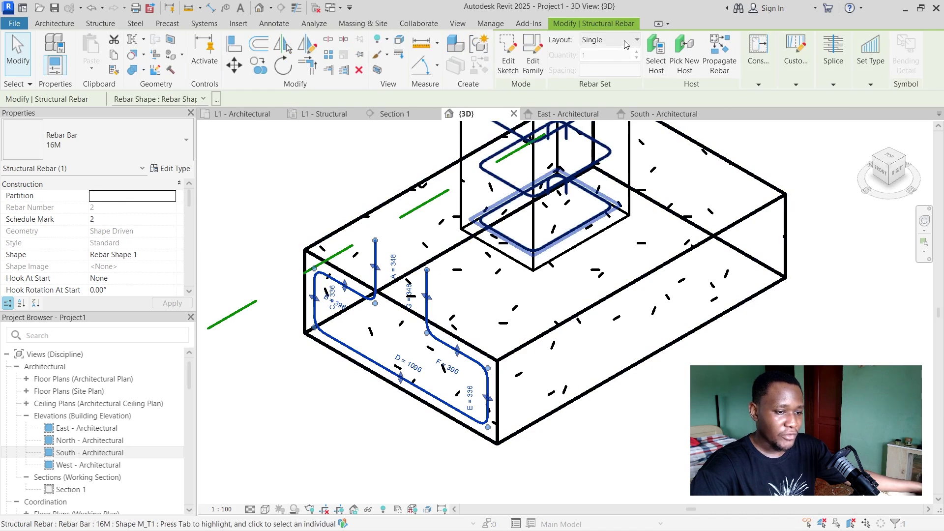
click(624, 44)
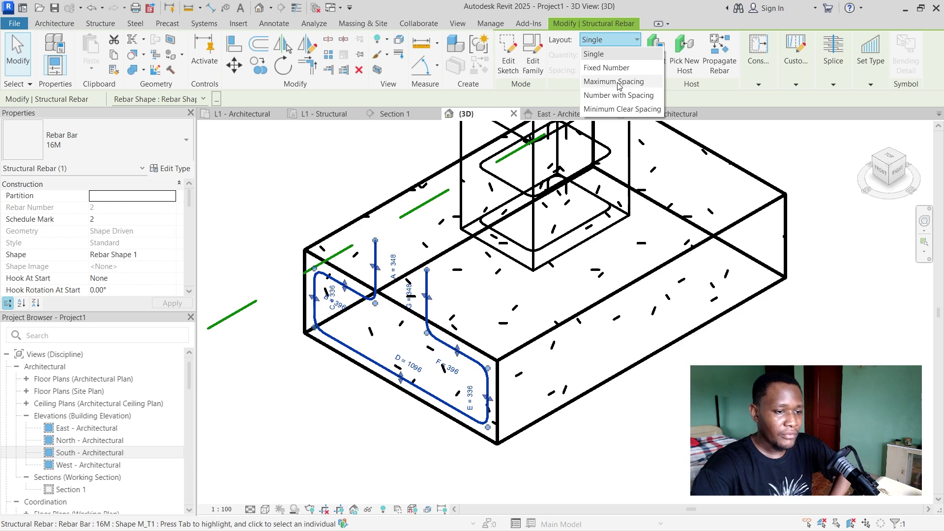
click(614, 81)
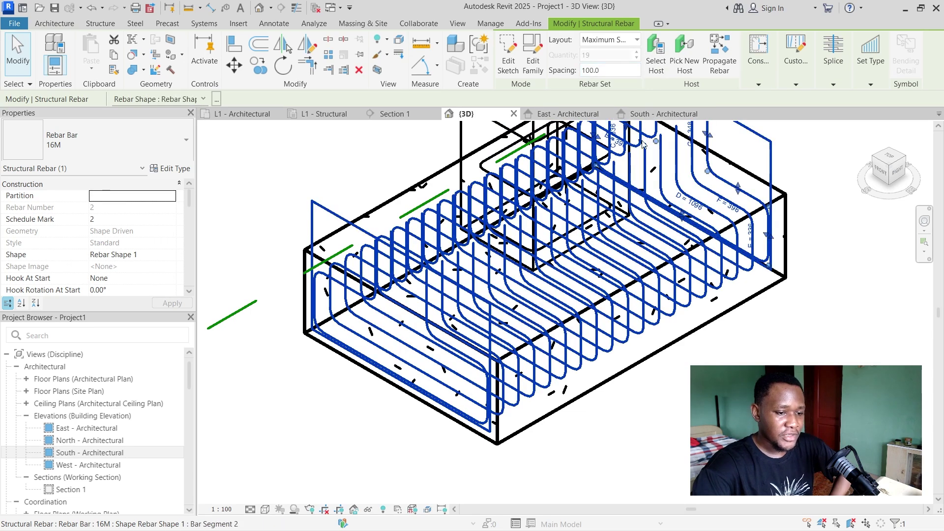
double_click(584, 70)
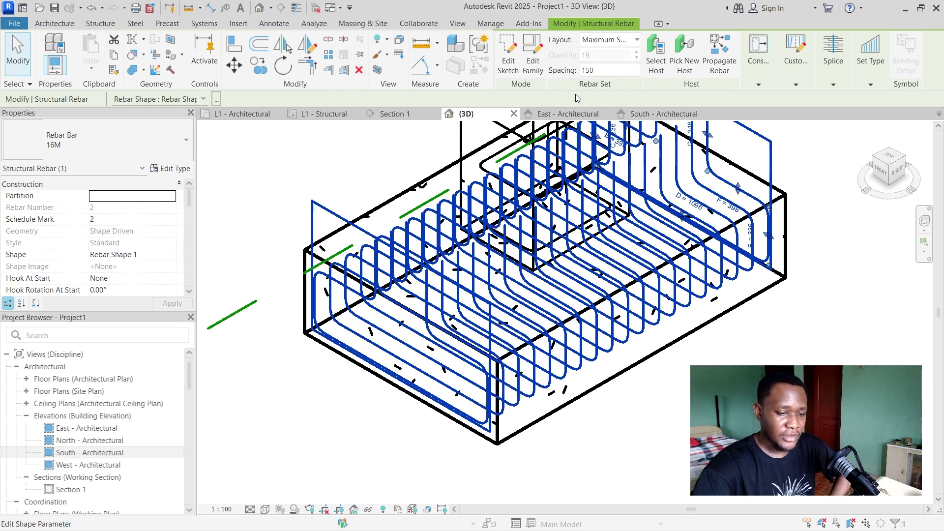
key(Return)
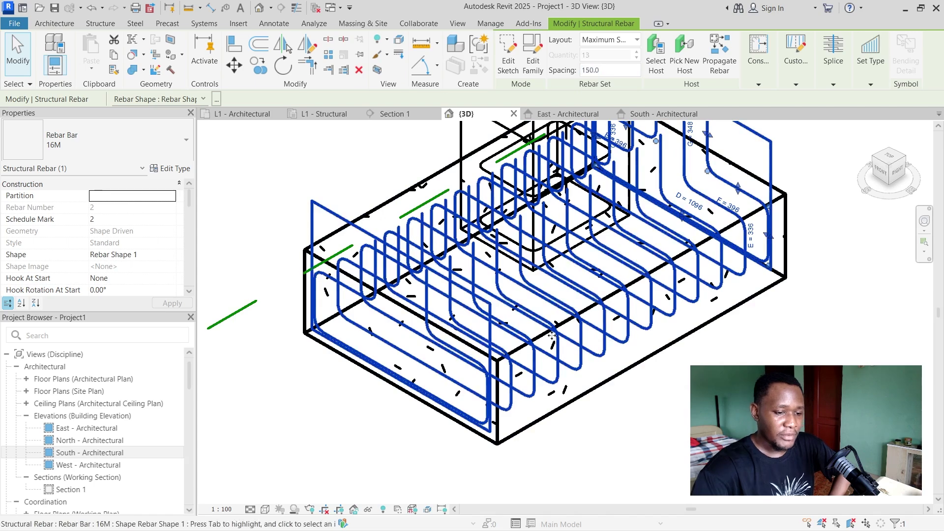
scroll(423, 351, down, 5)
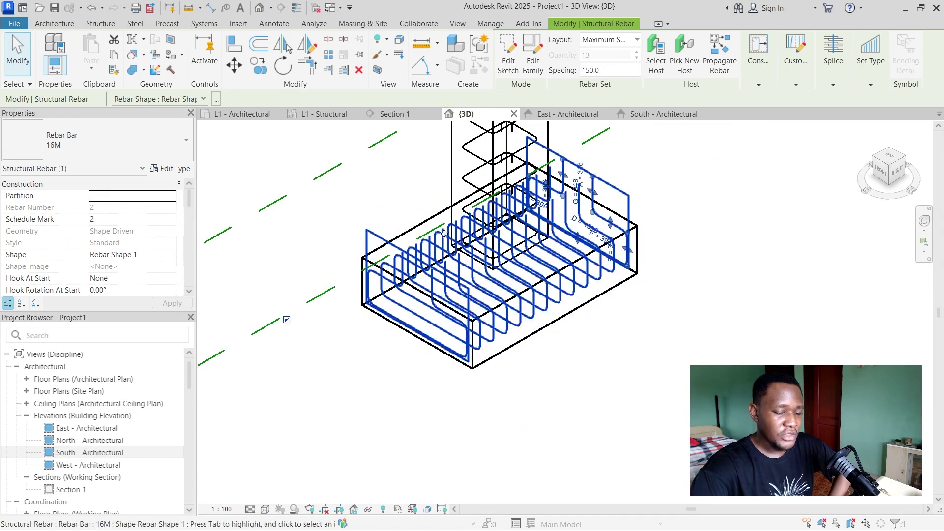
key(Escape)
scroll(464, 265, up, 3)
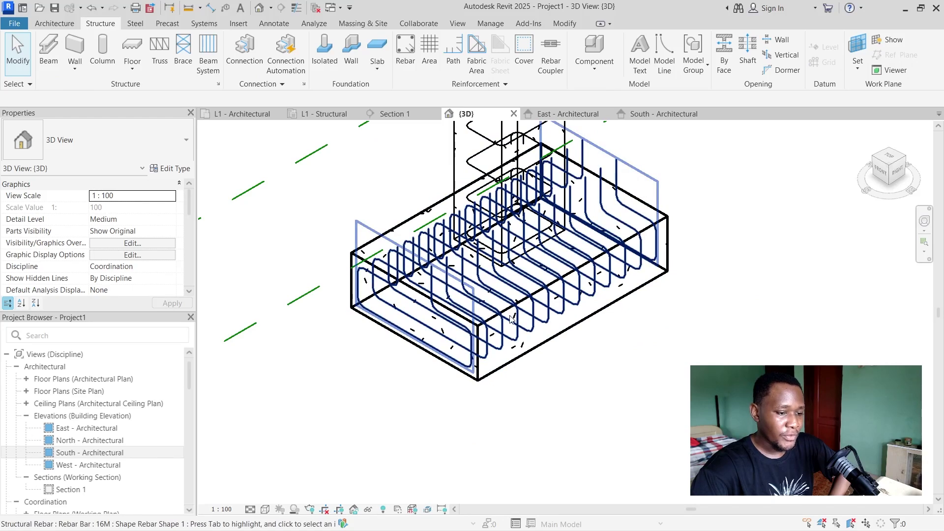
- Shorten the footing rebar set from both ends in the East elevation to the column's cover lines and show it in 3D
click(664, 115)
key(ctrl+Tab)
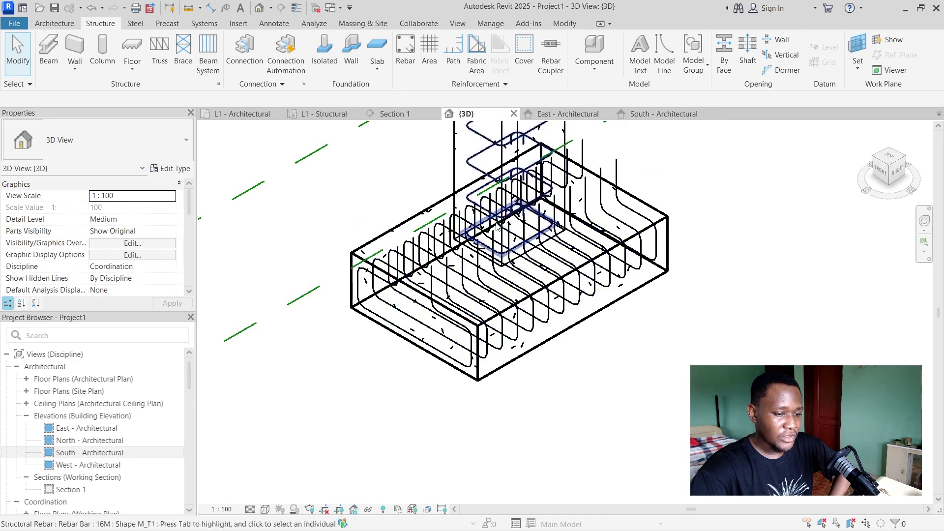
click(643, 267)
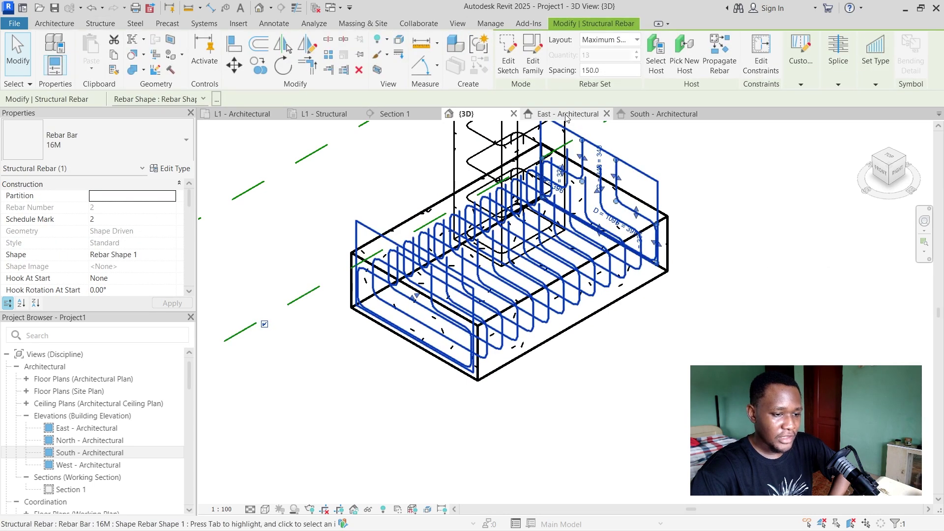
click(546, 114)
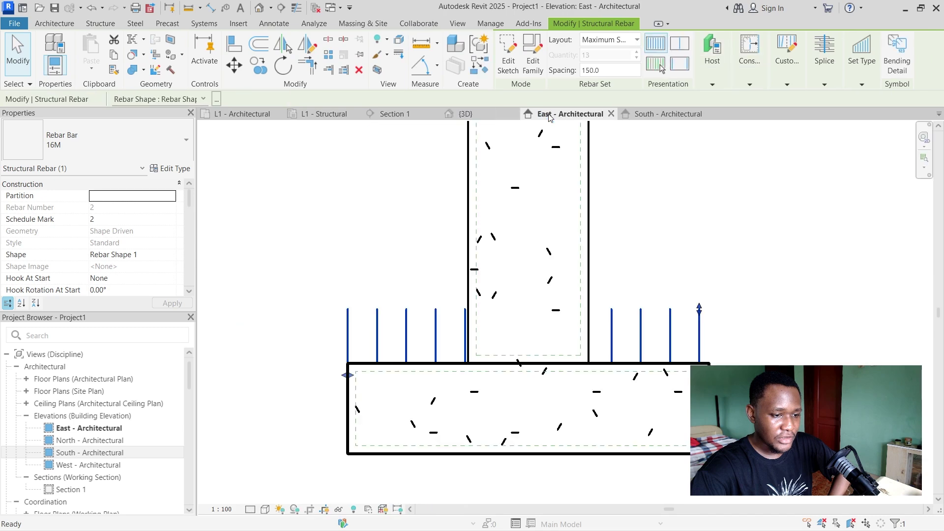
drag(698, 375, 581, 374)
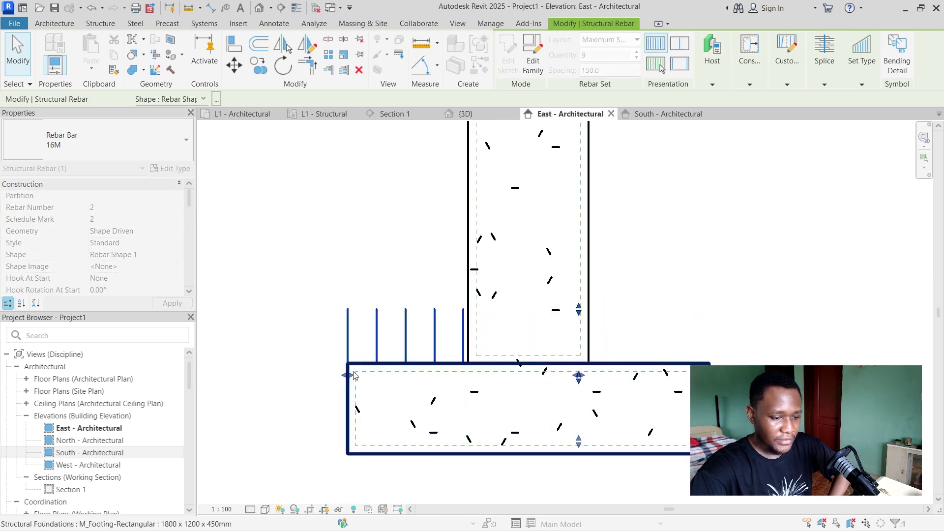
drag(351, 377, 480, 377)
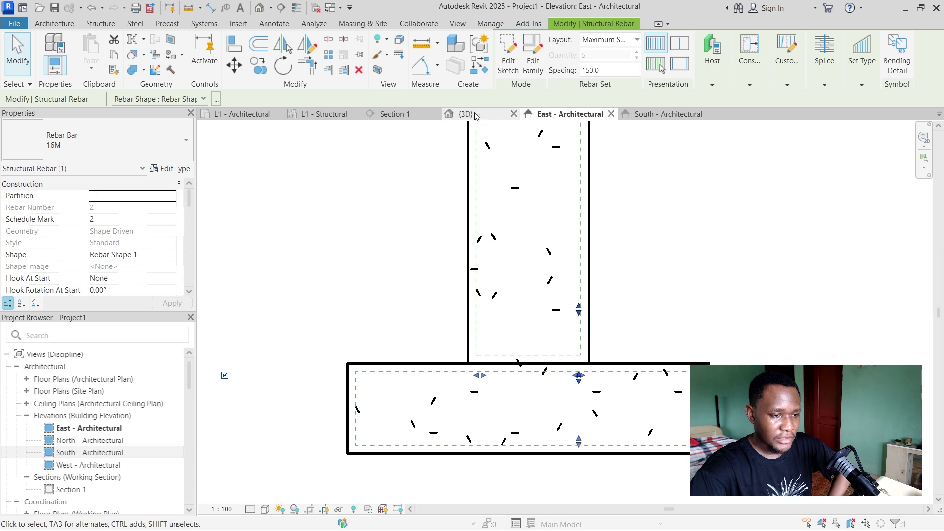
key(ctrl+Tab)
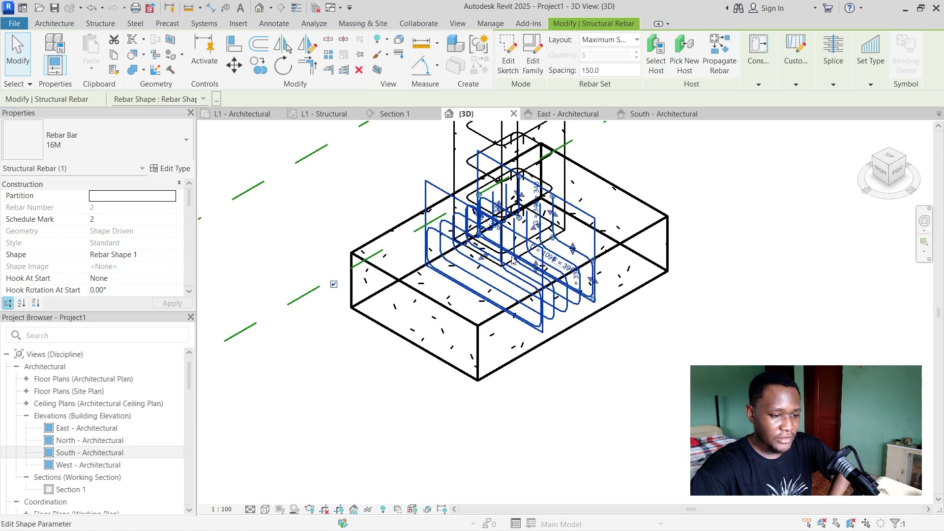
key(Escape)
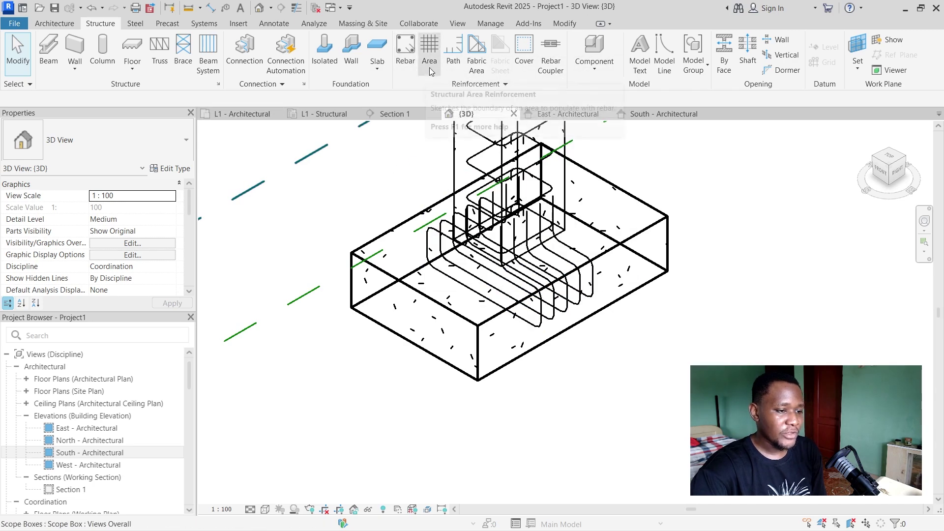
- Sketch a rectangular boundary about 2300 by 3300 mm for a Generic 300mm floor beside the footing in the L1 - Structural plan
scroll(364, 239, down, 2)
scroll(364, 240, down, 3)
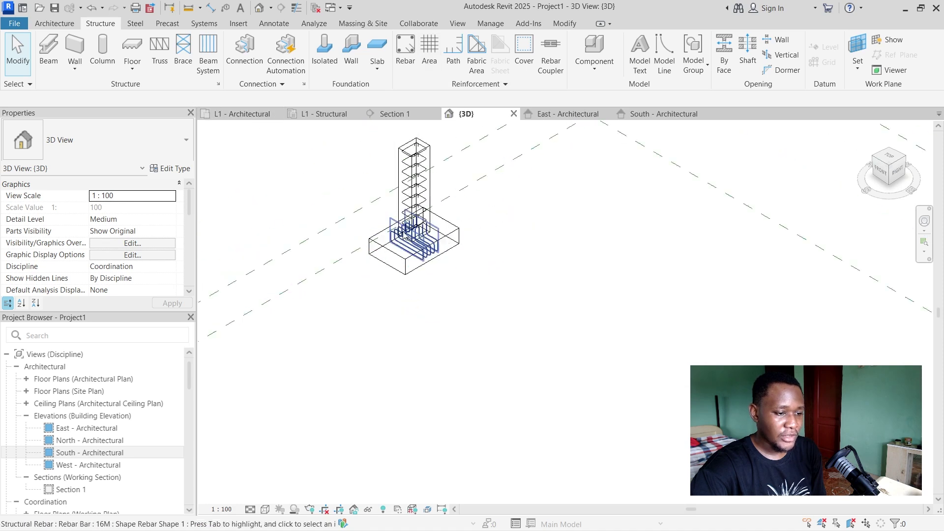
click(332, 114)
scroll(578, 257, down, 3)
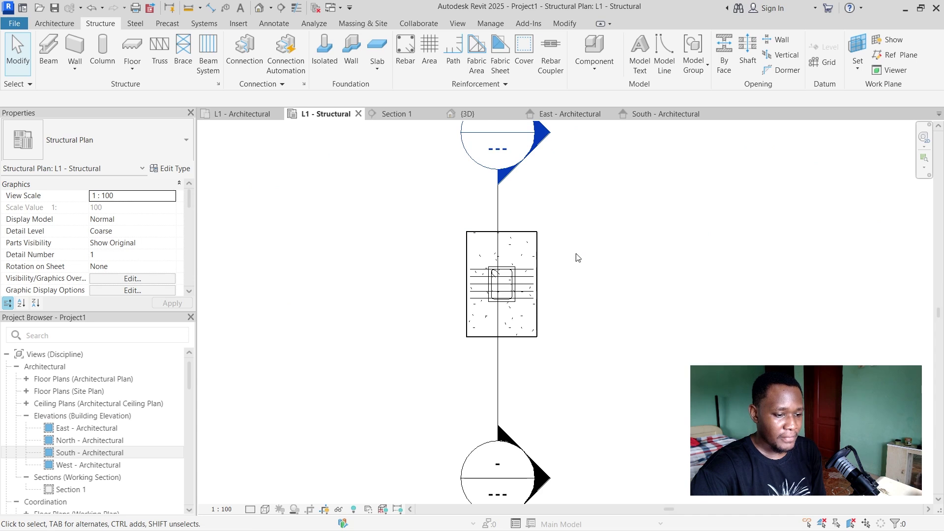
scroll(278, 136, down, 2)
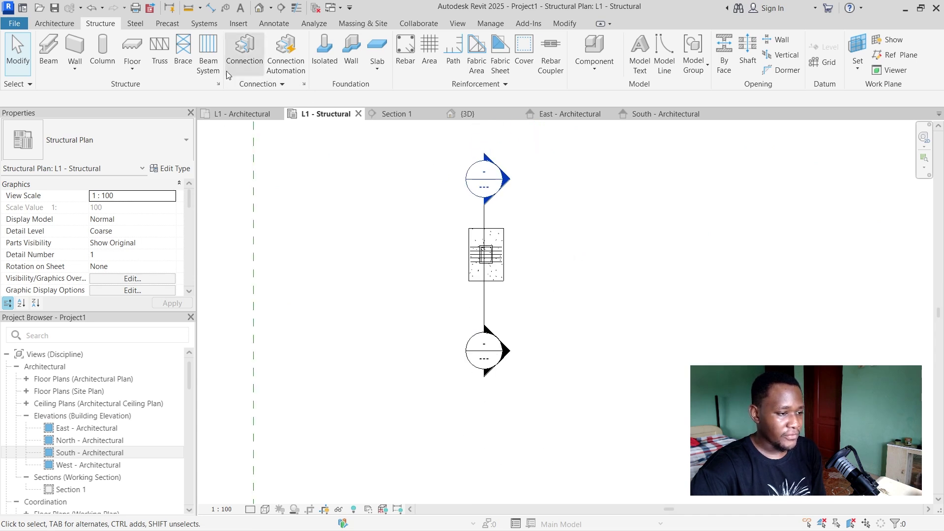
click(132, 50)
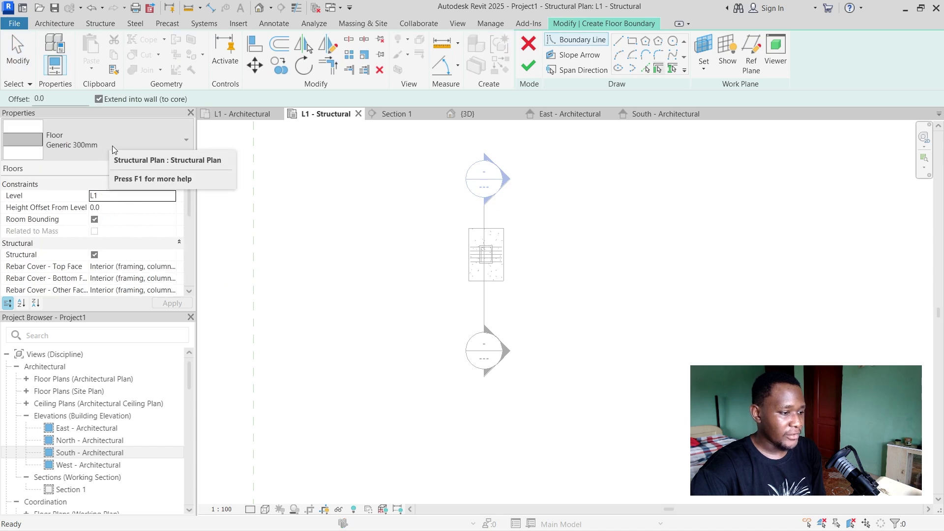
scroll(556, 232, up, 1)
click(632, 42)
click(527, 165)
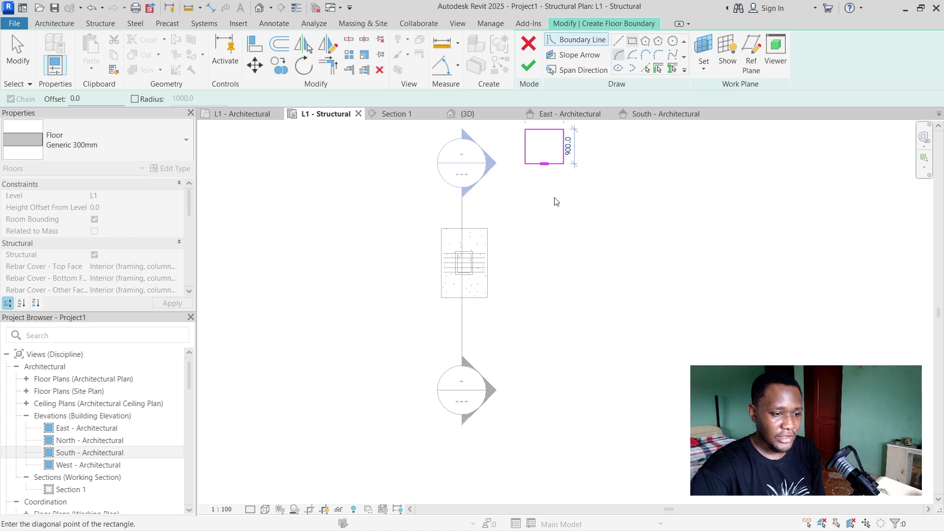
click(614, 290)
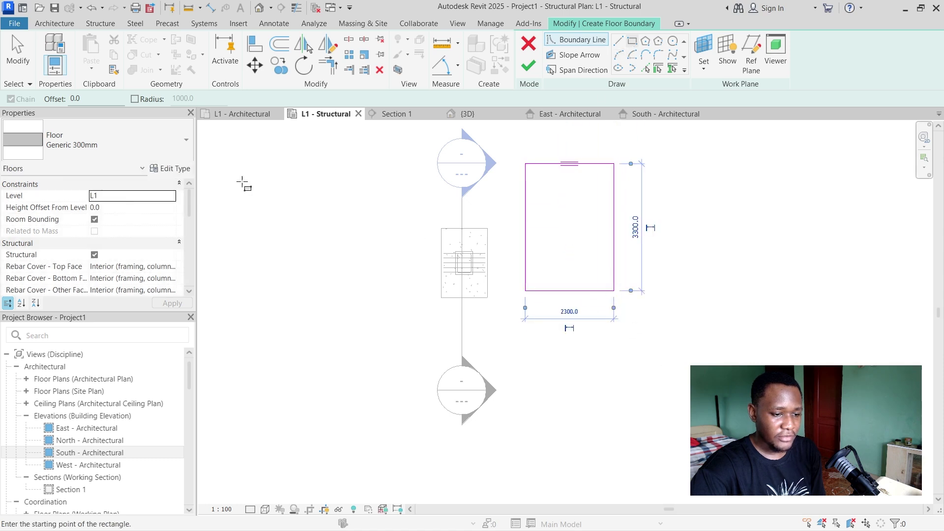
click(5, 60)
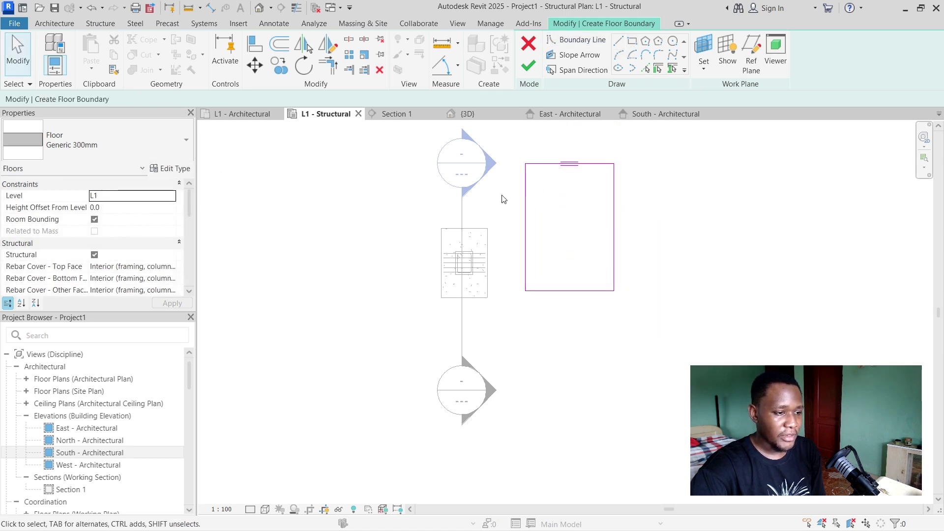
- Finish the floor boundary sketch to create the slab
click(101, 23)
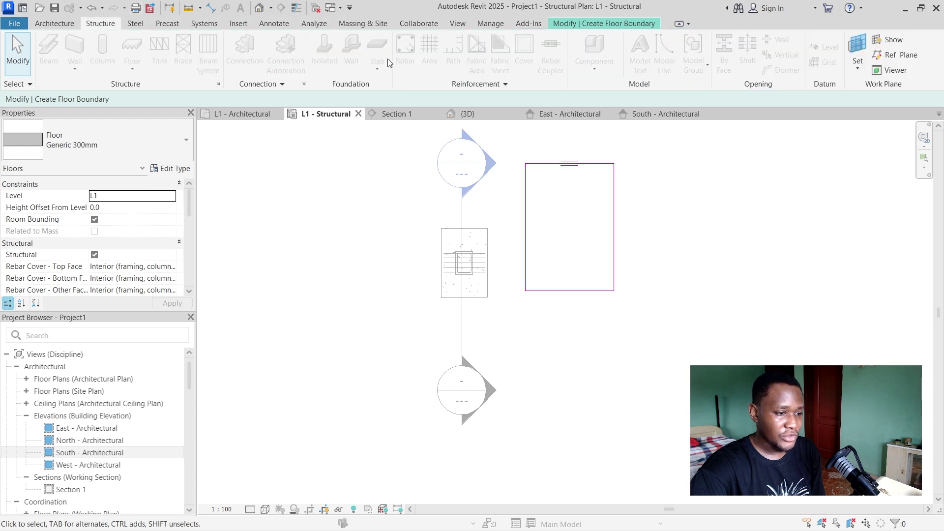
click(573, 23)
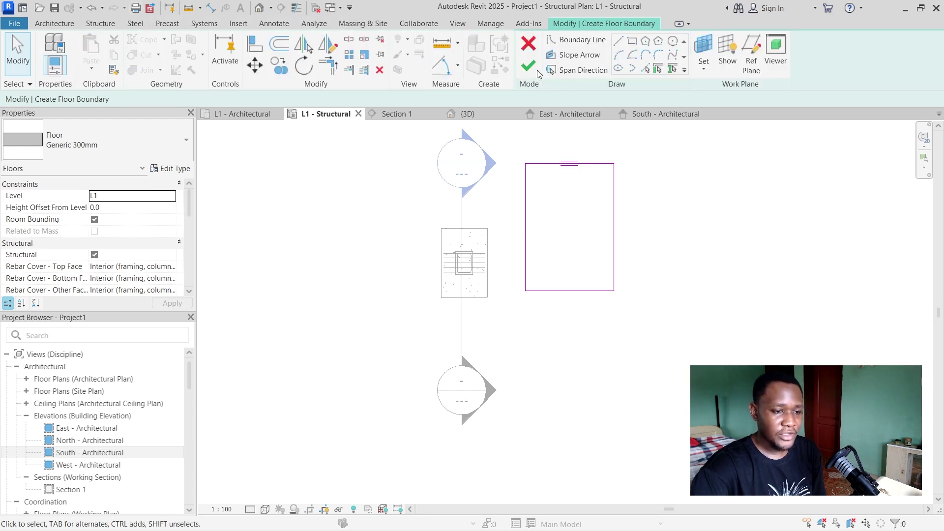
click(528, 68)
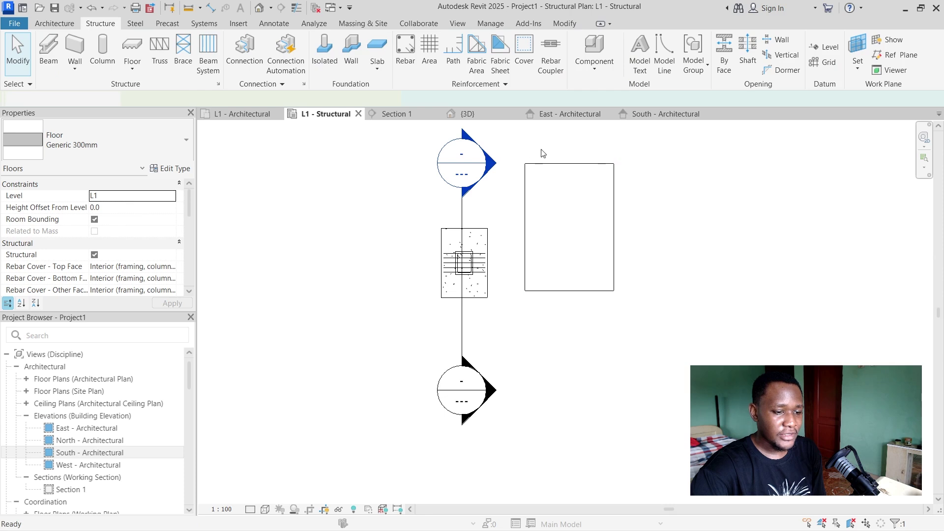
- Start area reinforcement on the rectangular floor beside the footing and sketch a rectangular rebar boundary just inside its edges
click(541, 163)
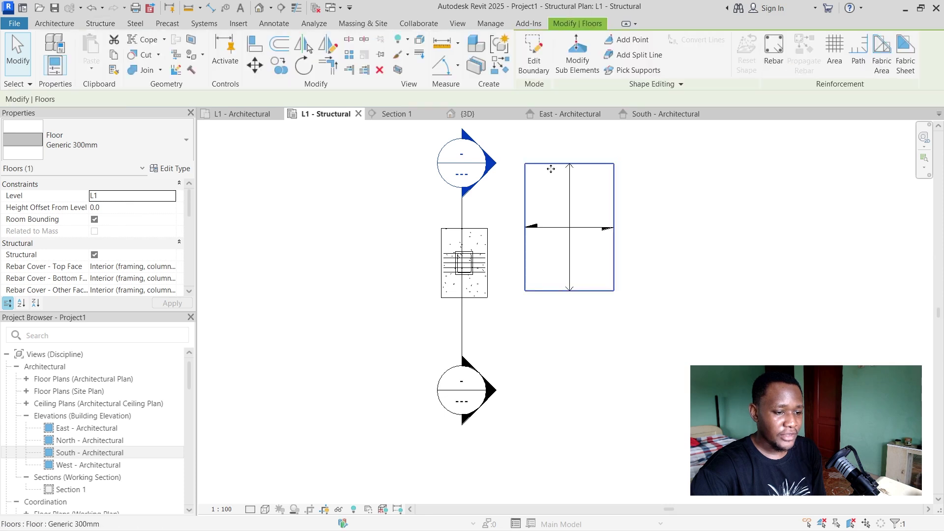
click(100, 23)
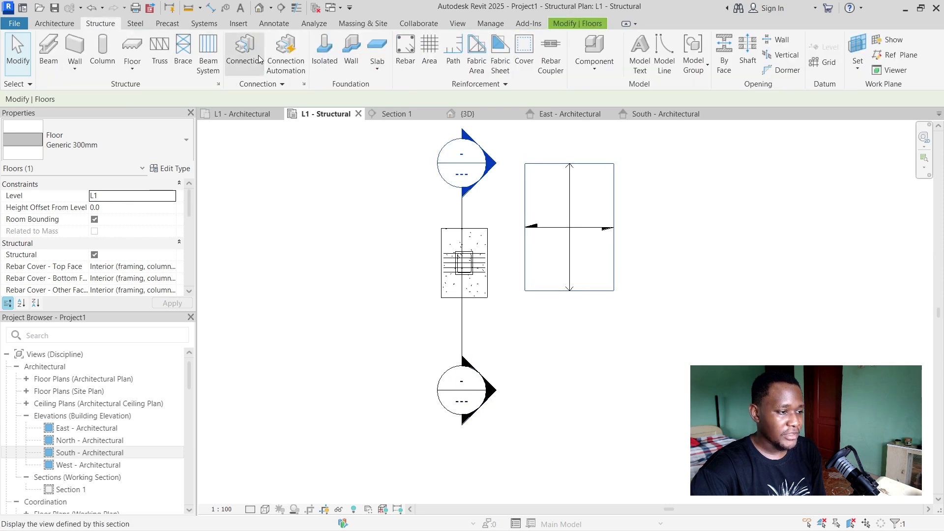
click(431, 54)
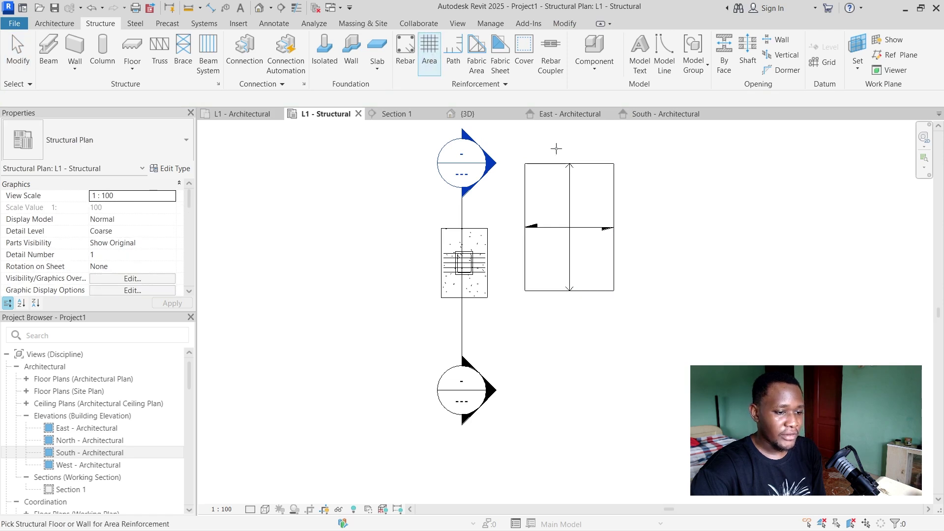
scroll(556, 147, up, 2)
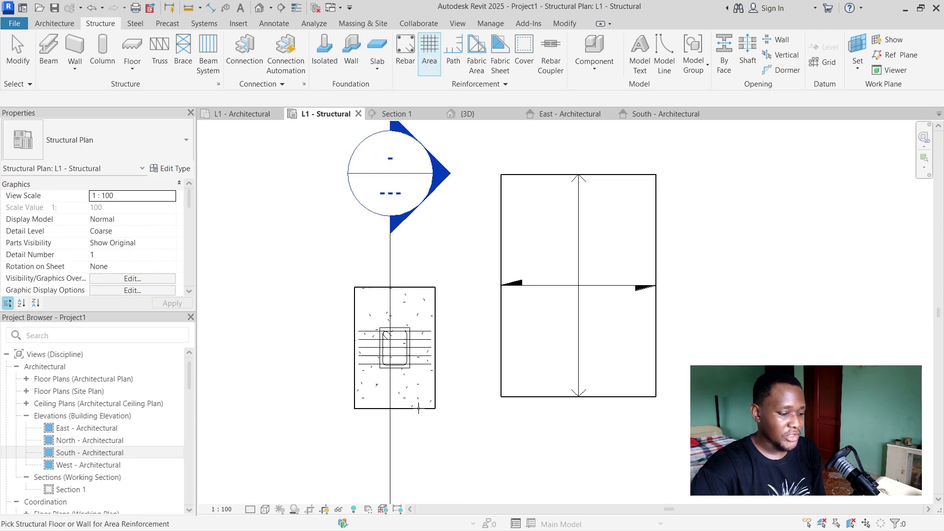
click(530, 178)
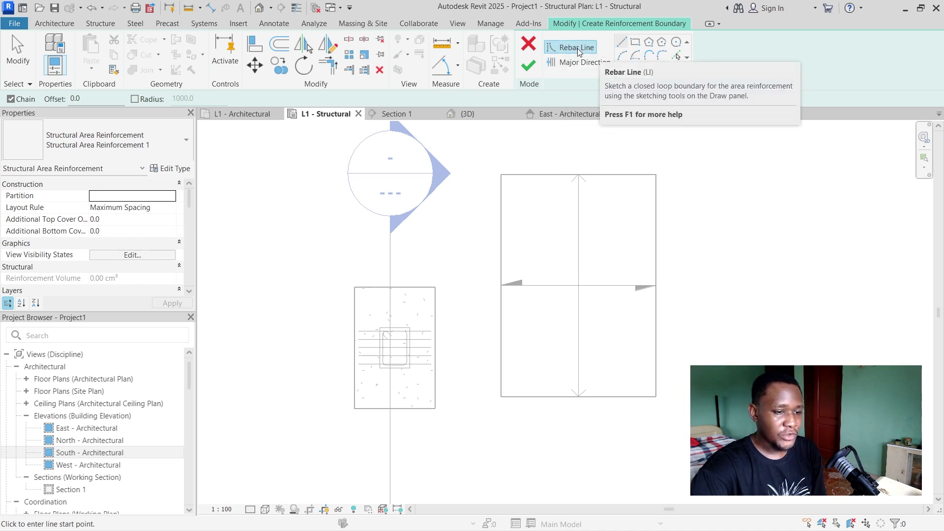
scroll(548, 154, up, 1)
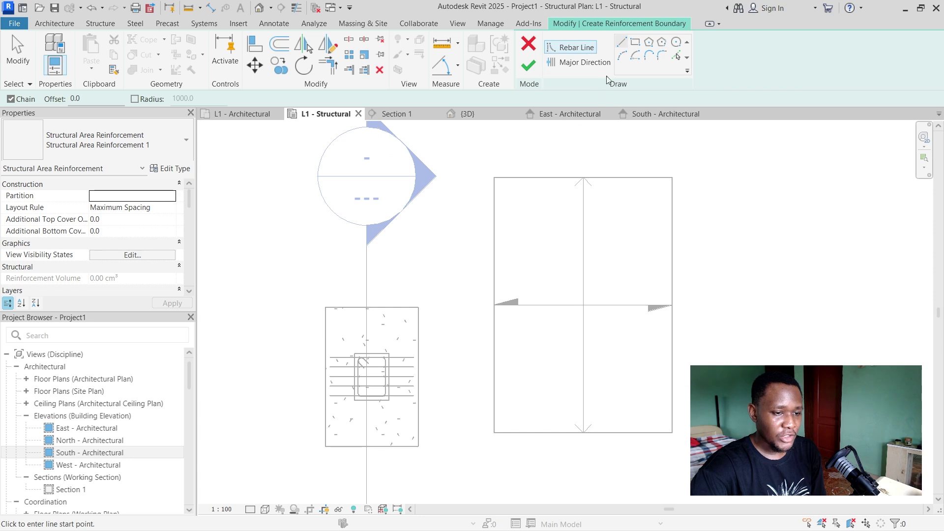
click(635, 42)
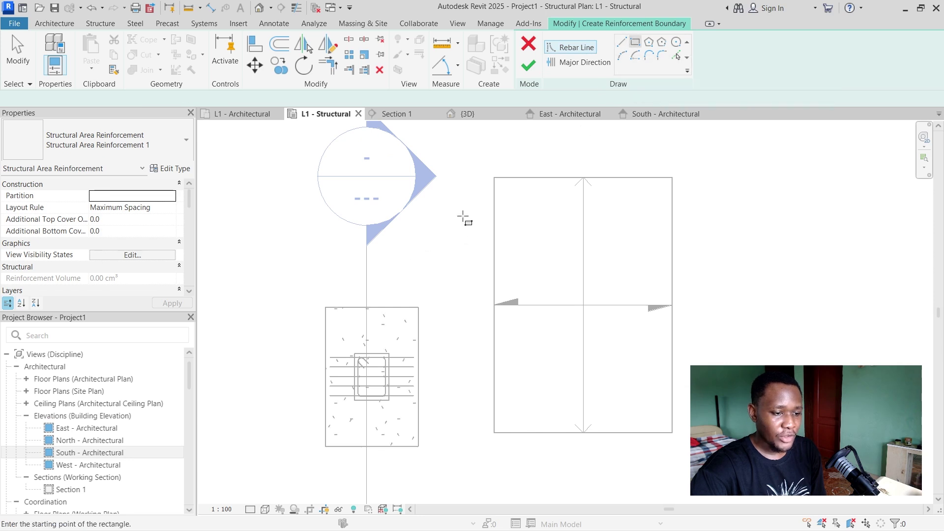
scroll(495, 186, up, 2)
click(502, 177)
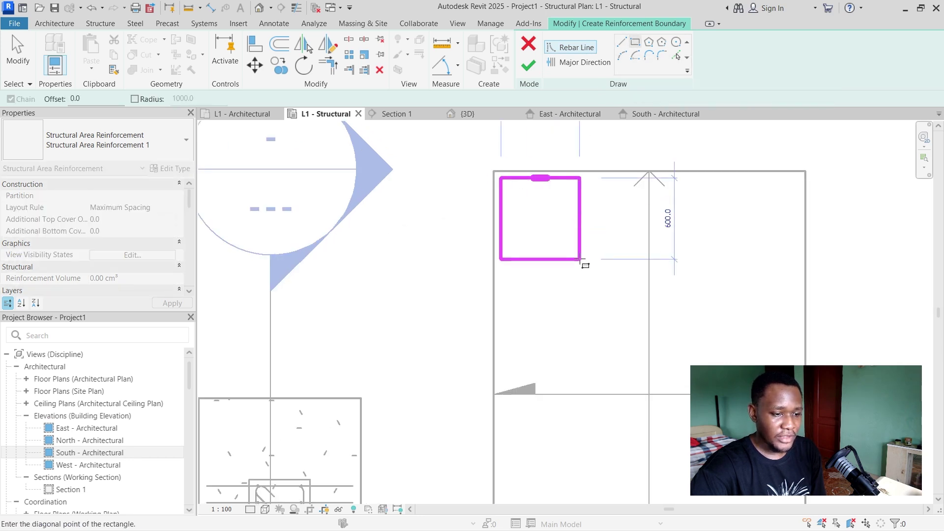
scroll(584, 260, down, 3)
scroll(668, 366, up, 2)
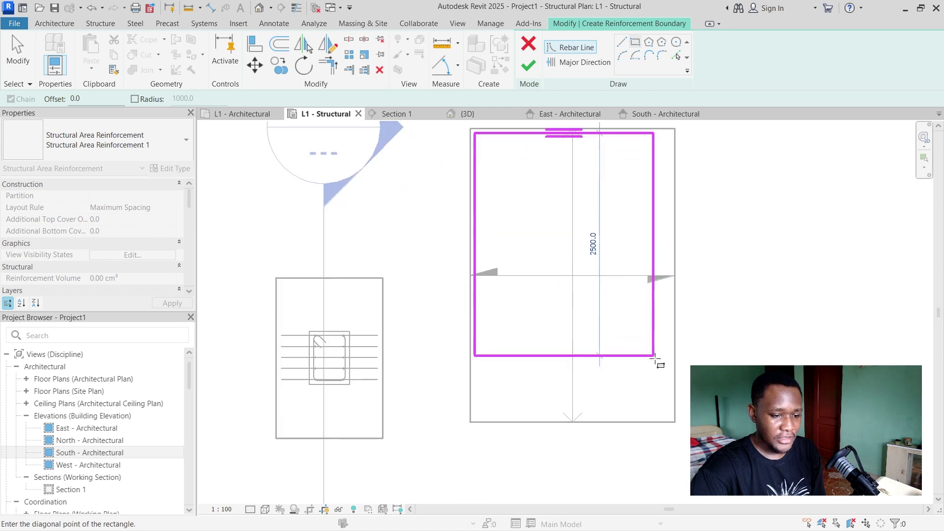
click(669, 415)
- Keep the area reinforcement's layout rule at Maximum Spacing and set its additional top and bottom cover offsets to 40 mm
click(583, 62)
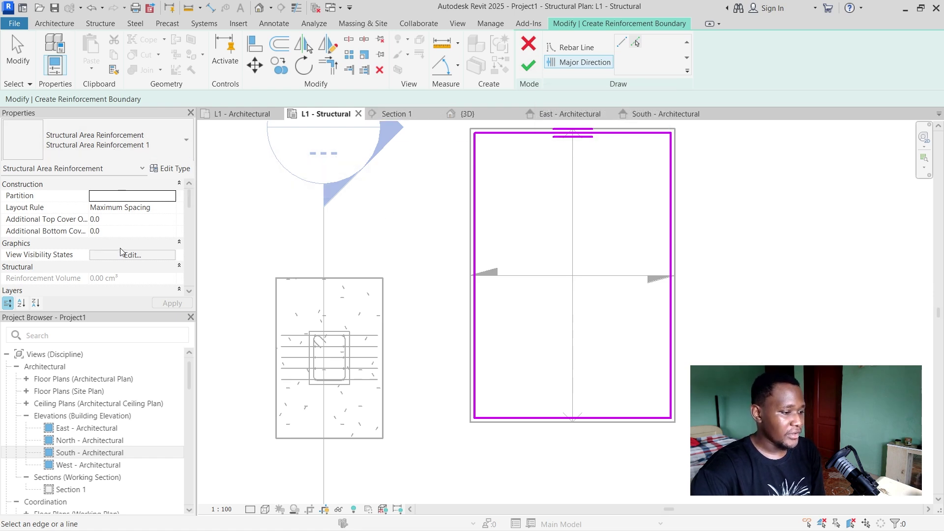
click(141, 212)
click(172, 211)
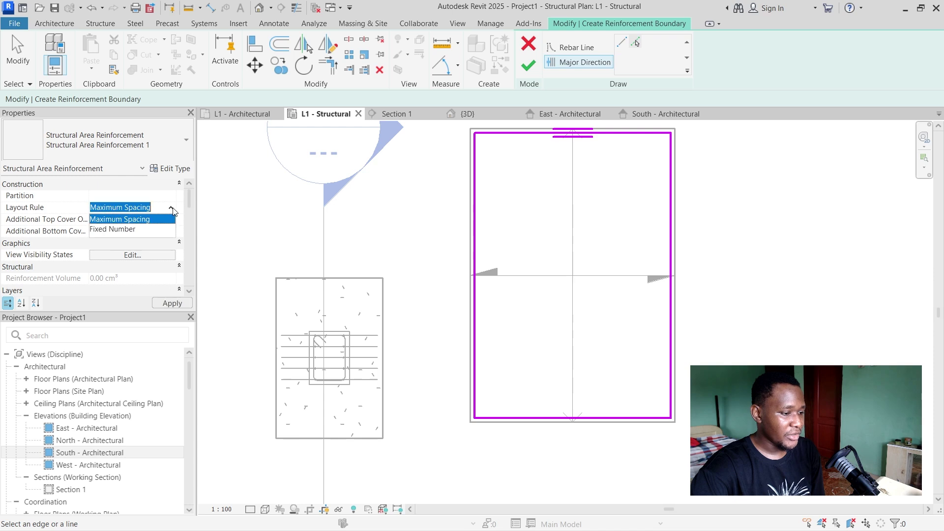
click(148, 220)
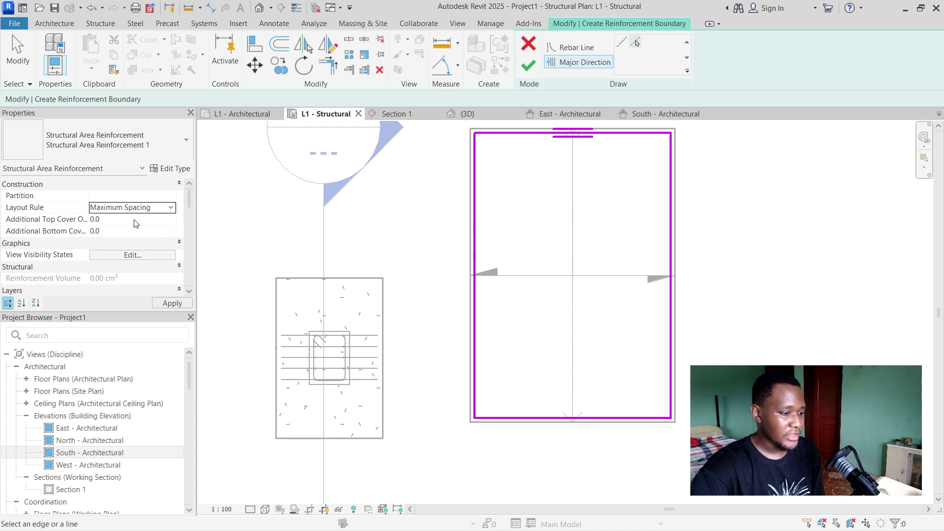
click(119, 220)
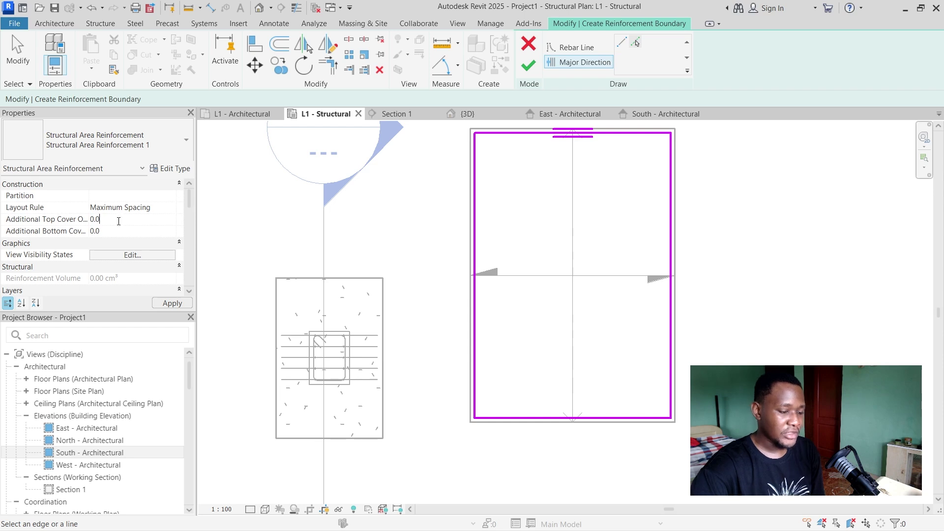
text(40)
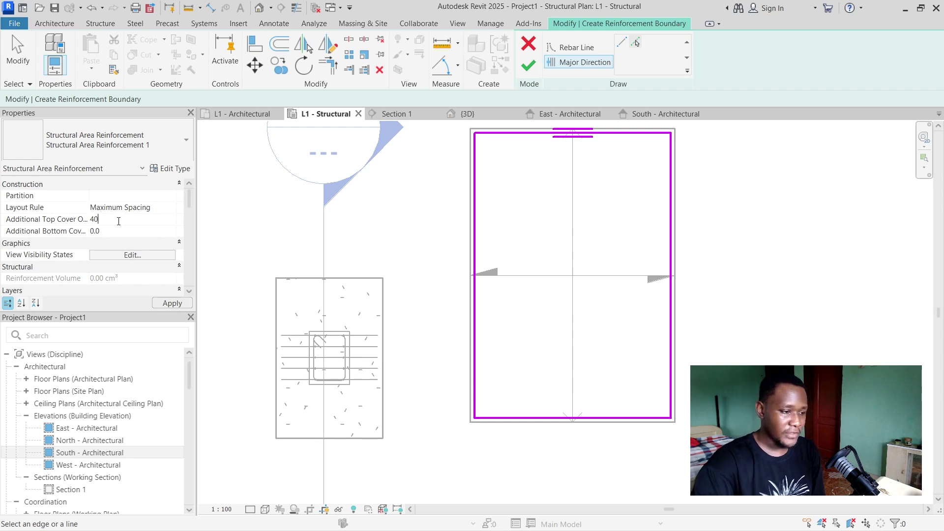
click(118, 226)
text(40)
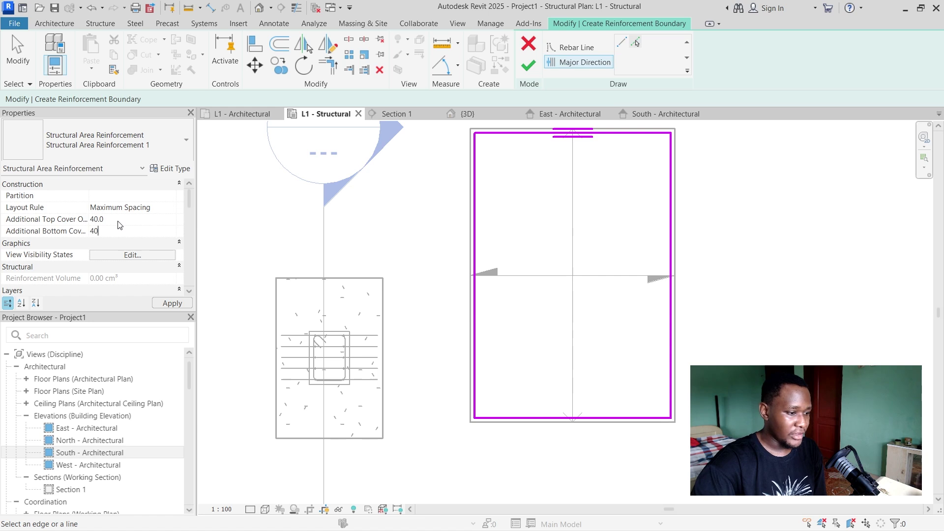
key(Return)
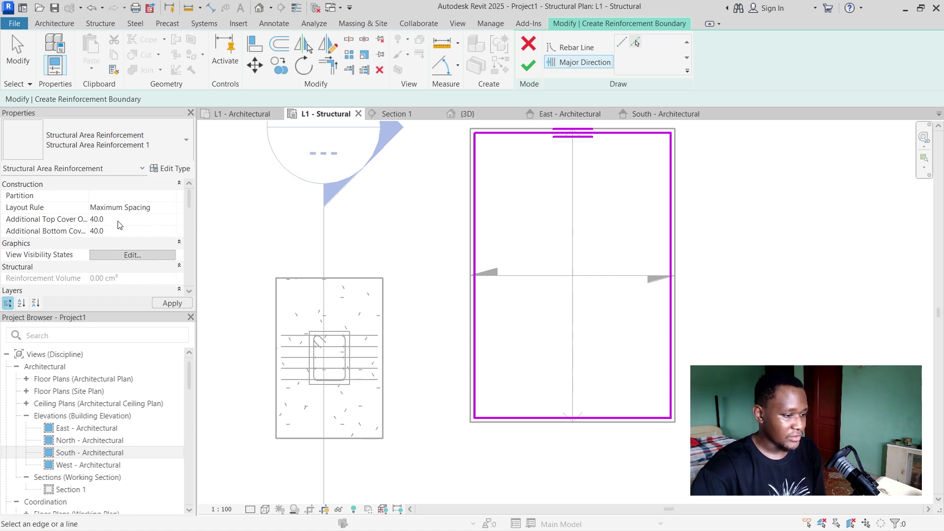
- Set the area reinforcement's Top Major Spacing to 250 mm and apply it
scroll(189, 202, down, 3)
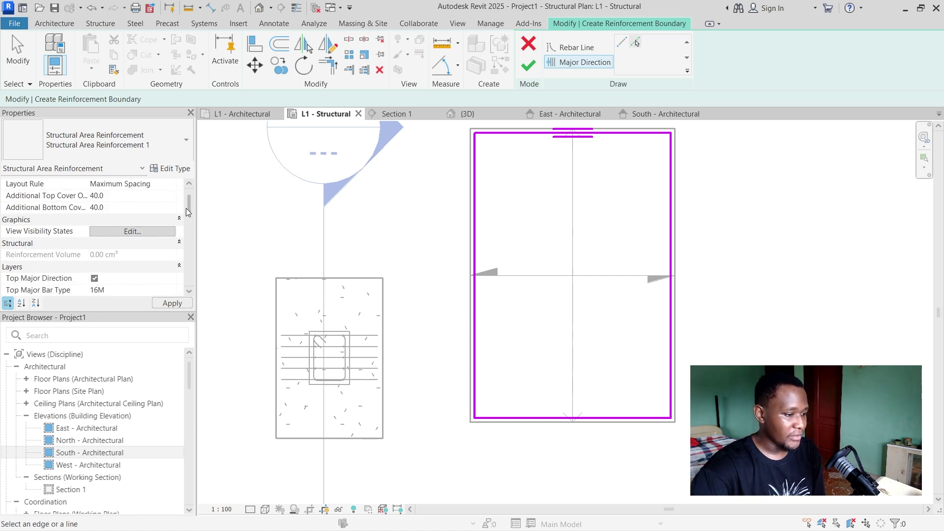
scroll(185, 217, down, 3)
scroll(185, 219, up, 2)
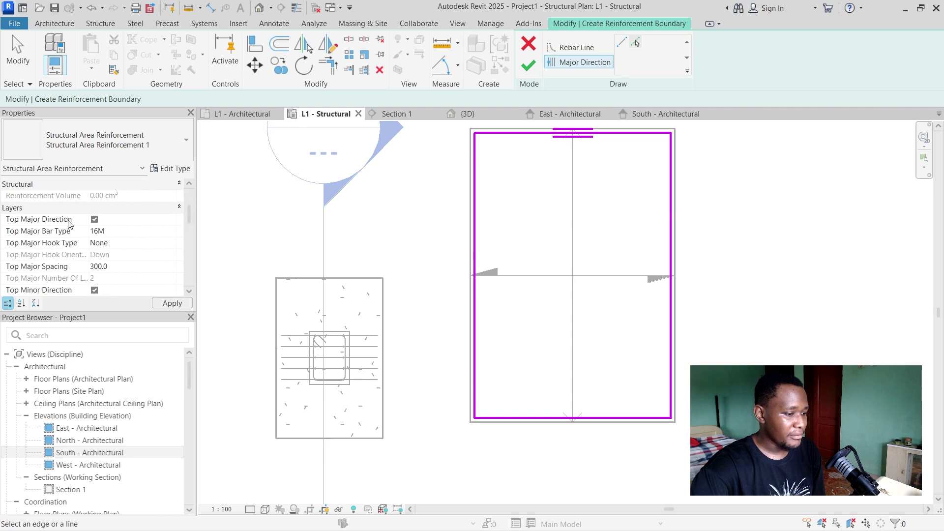
click(115, 267)
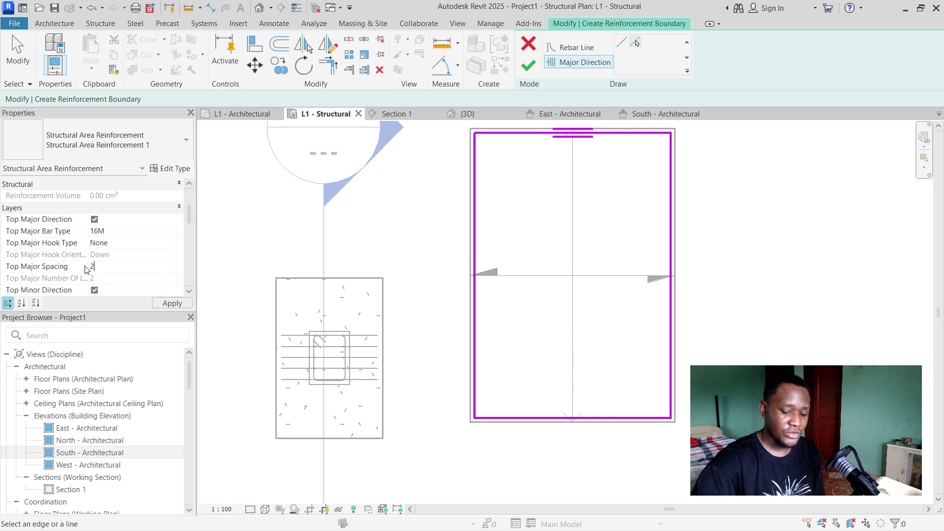
text(250)
click(170, 303)
- Set the Top Major Bar Type to 13M and finish the area reinforcement sketch
drag(190, 211, 190, 216)
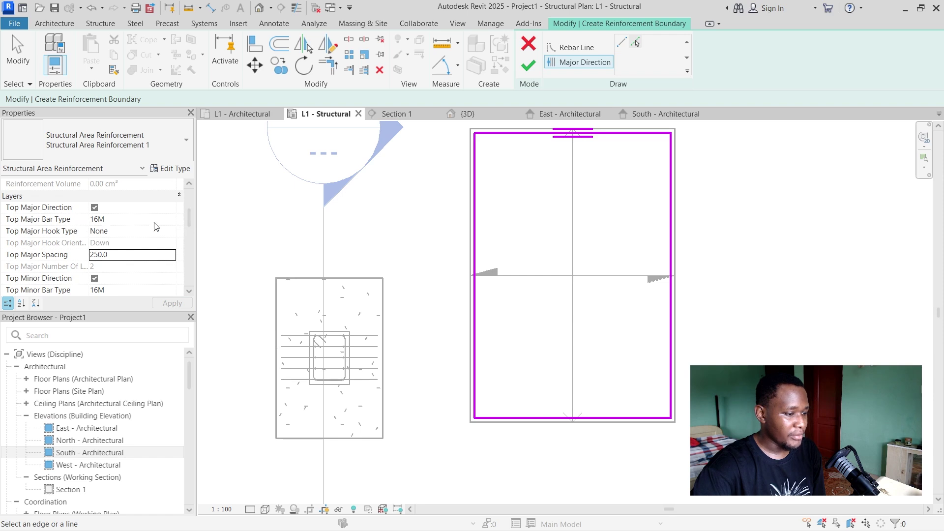
click(167, 219)
click(170, 222)
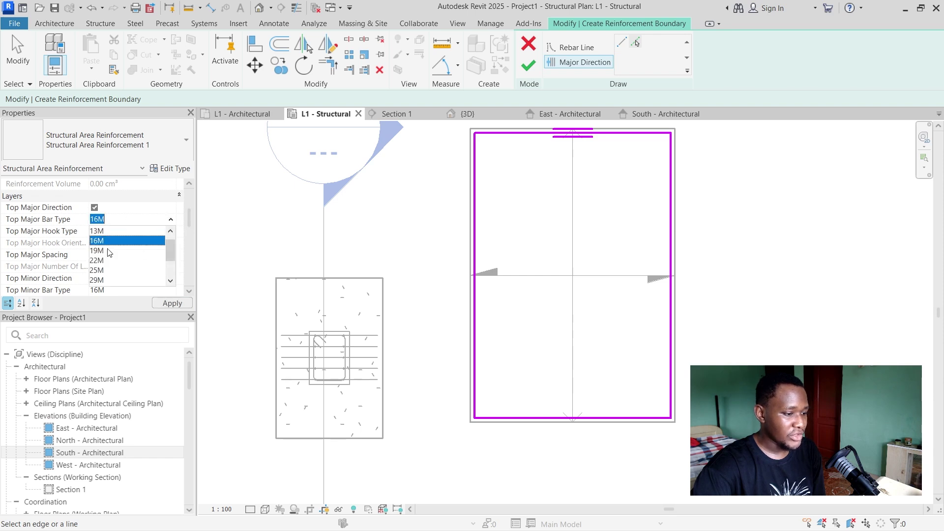
click(98, 230)
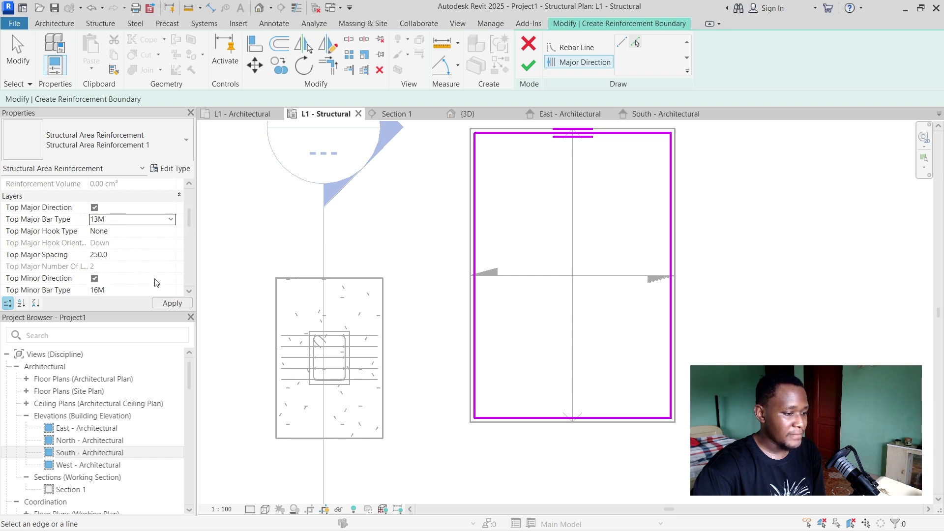
click(167, 303)
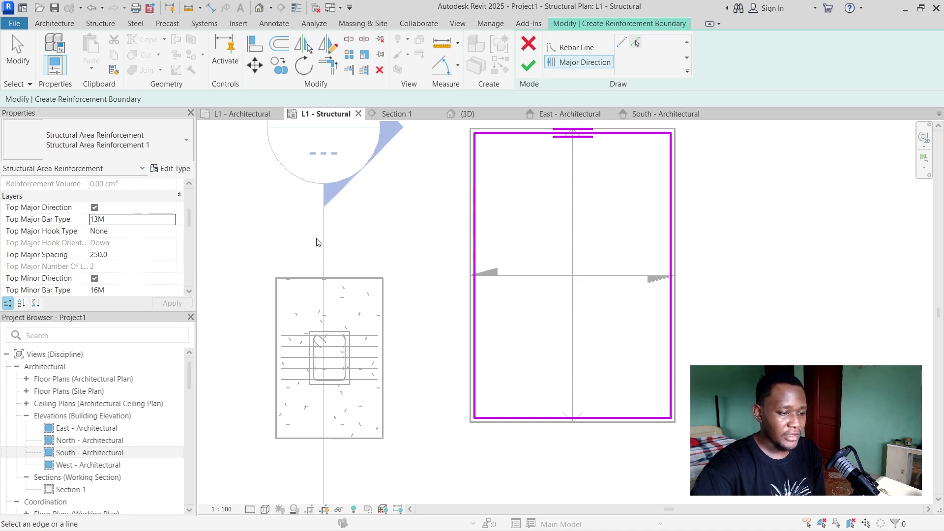
scroll(322, 265, down, 2)
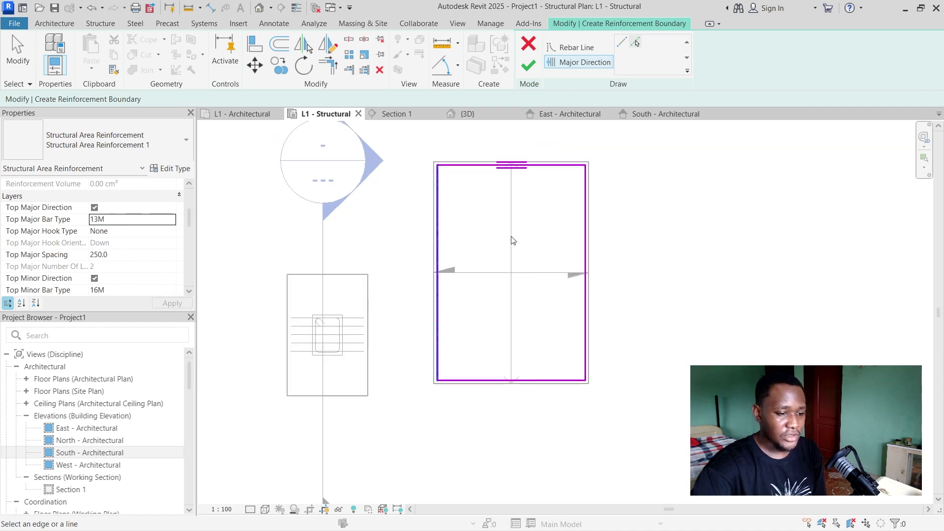
click(528, 68)
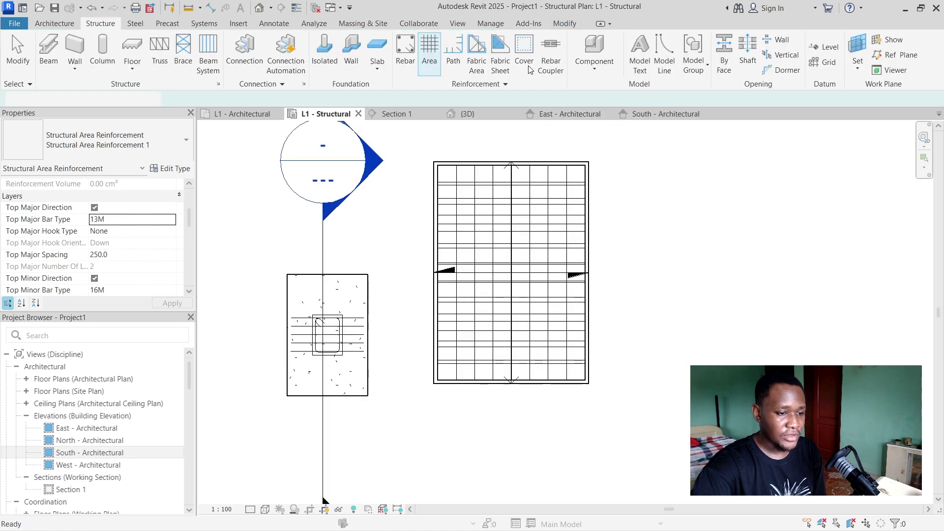
- Examine the floor's area reinforcement in the structural plan and in the 3D view
click(496, 272)
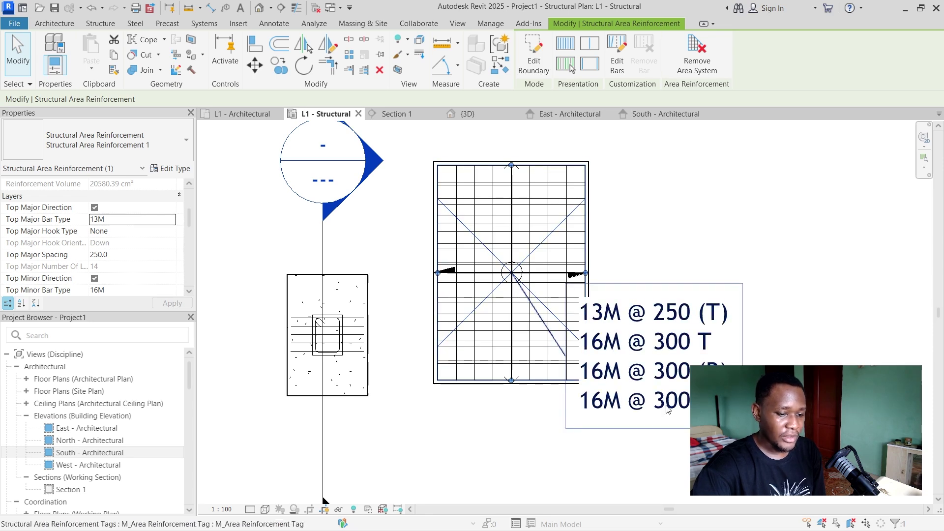
key(ctrl+Tab)
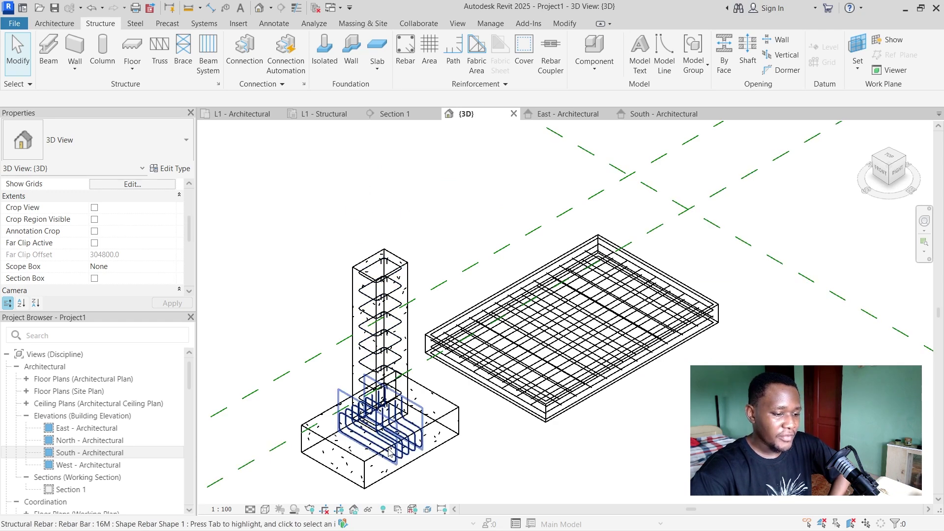
scroll(360, 250, down, 1)
scroll(295, 435, up, 2)
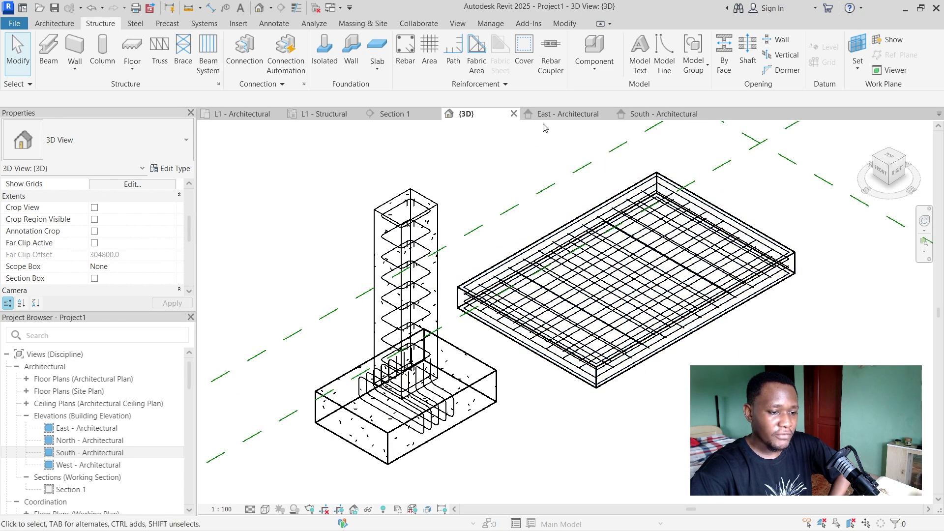
- Compare the Hidden Line and Wireframe visual styles in the South elevation and examine the slab's rebar layers
click(658, 116)
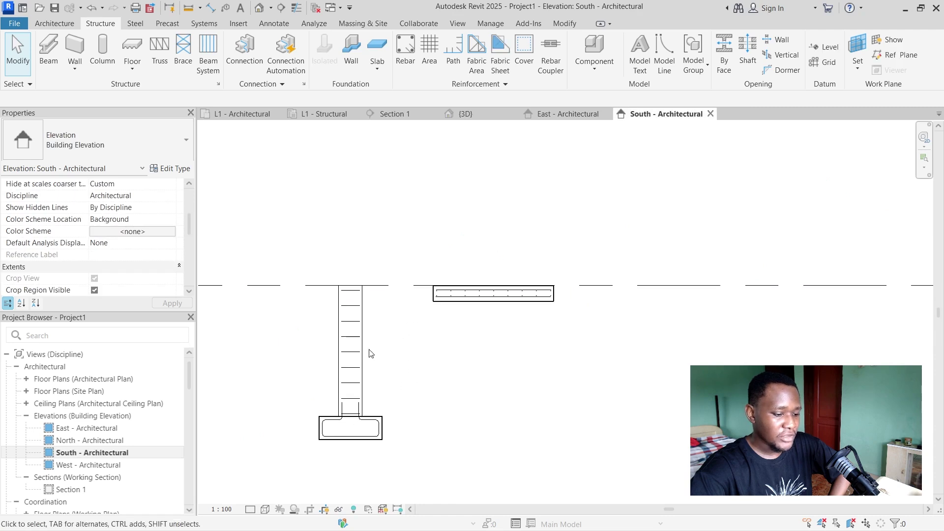
click(265, 509)
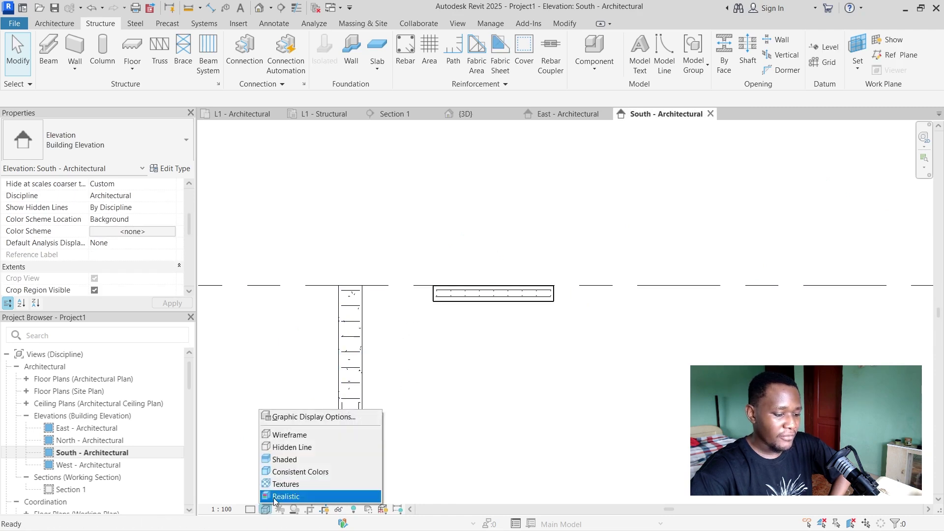
click(291, 447)
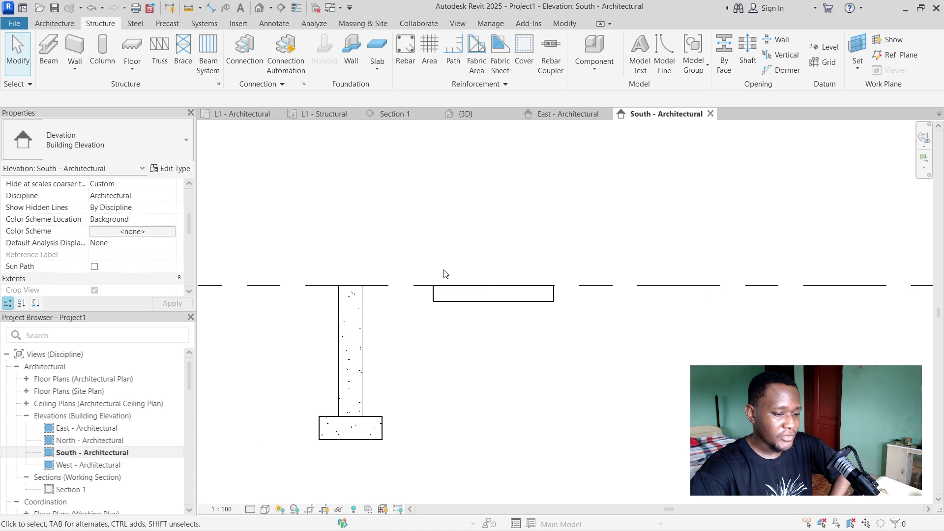
click(265, 510)
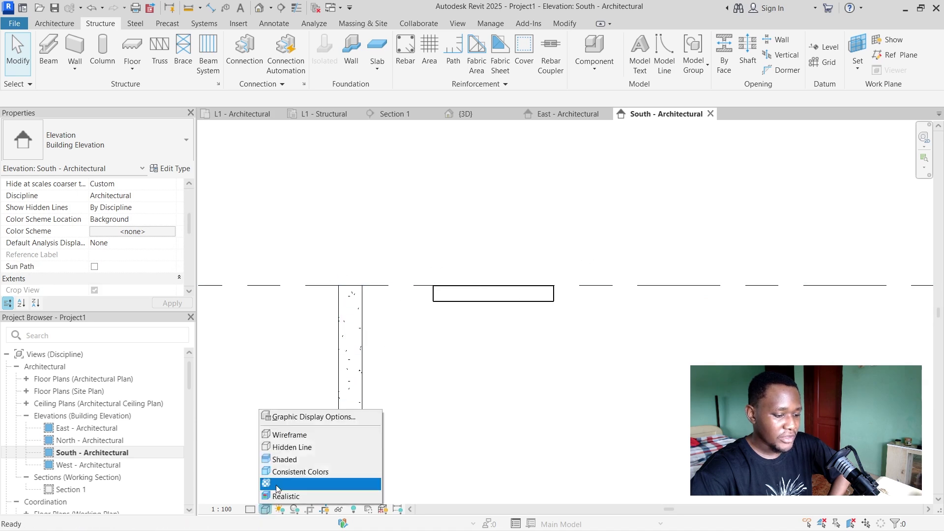
click(291, 435)
scroll(489, 274, up, 4)
scroll(491, 275, up, 2)
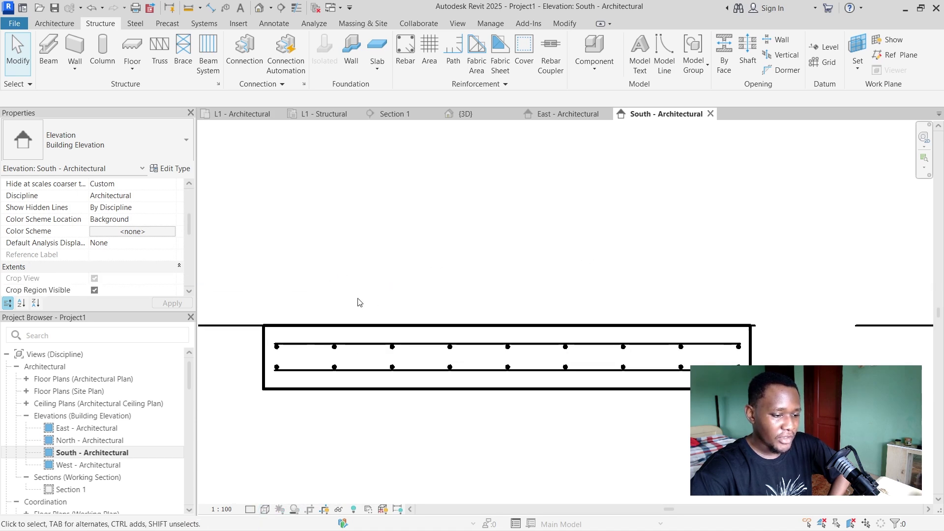
scroll(707, 304, down, 2)
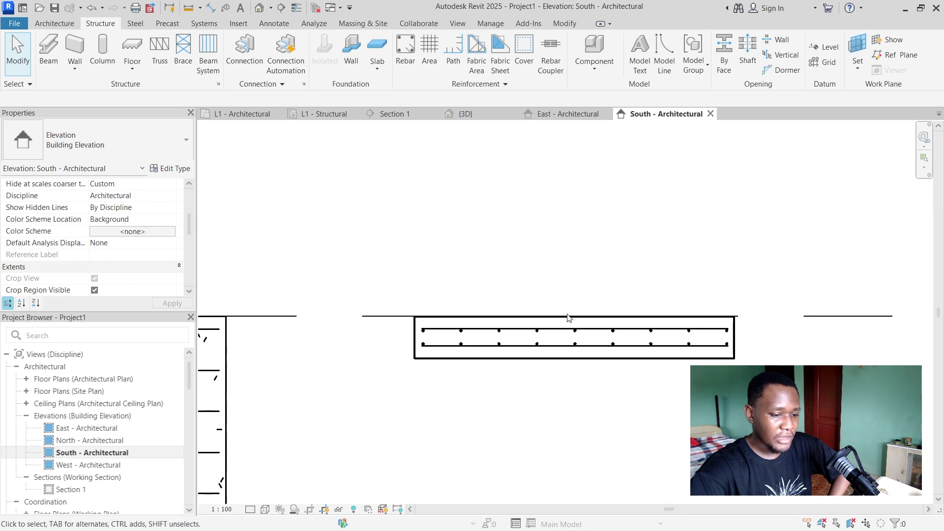
click(527, 333)
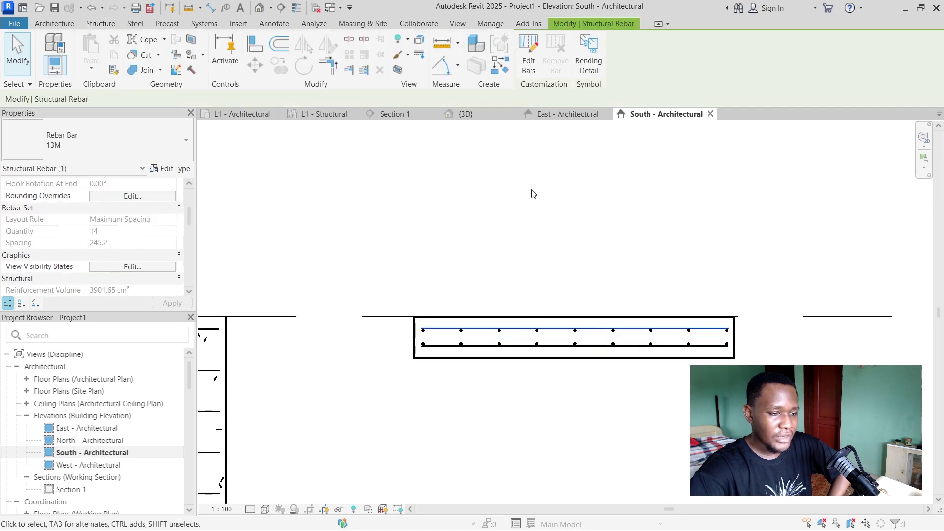
click(531, 61)
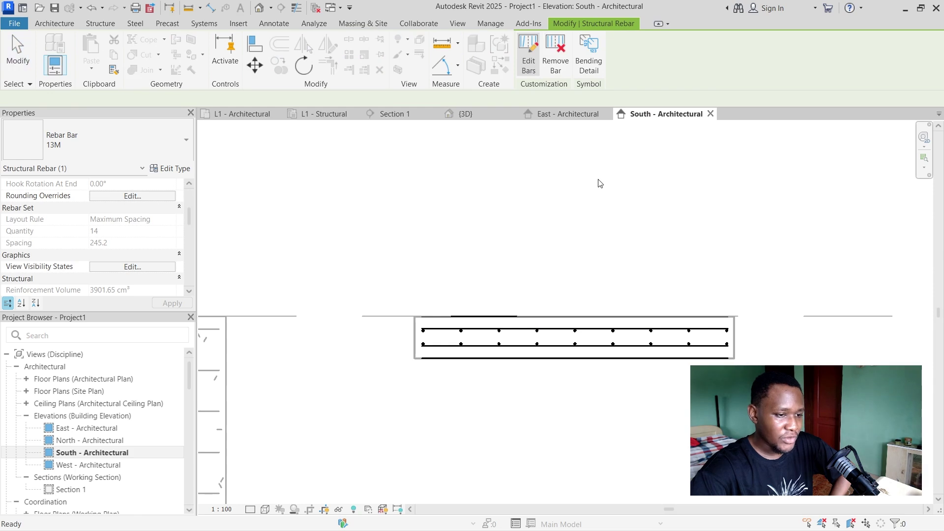
click(445, 337)
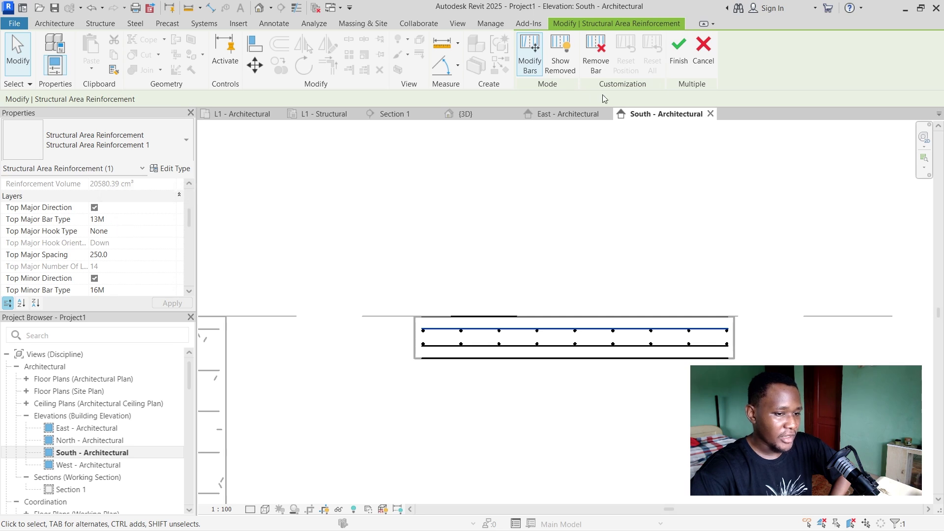
click(703, 52)
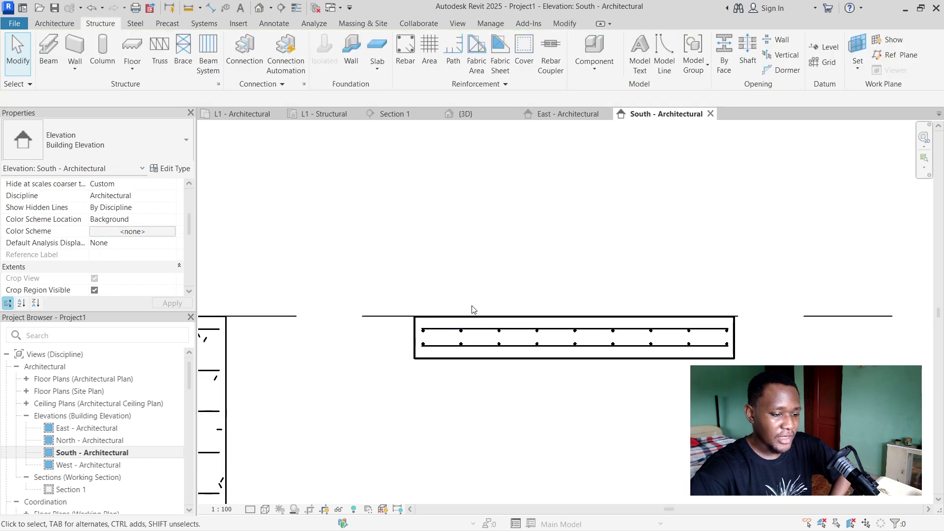
scroll(472, 309, down, 2)
scroll(453, 310, down, 1)
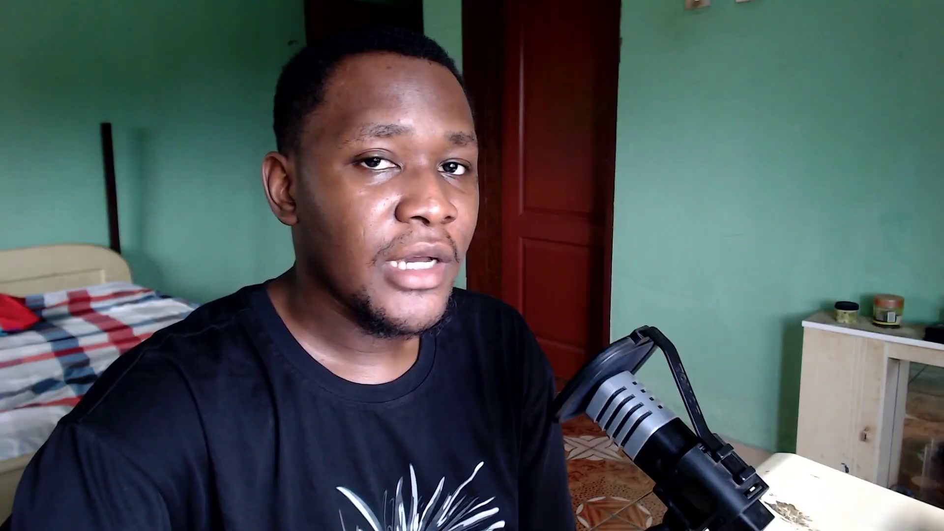